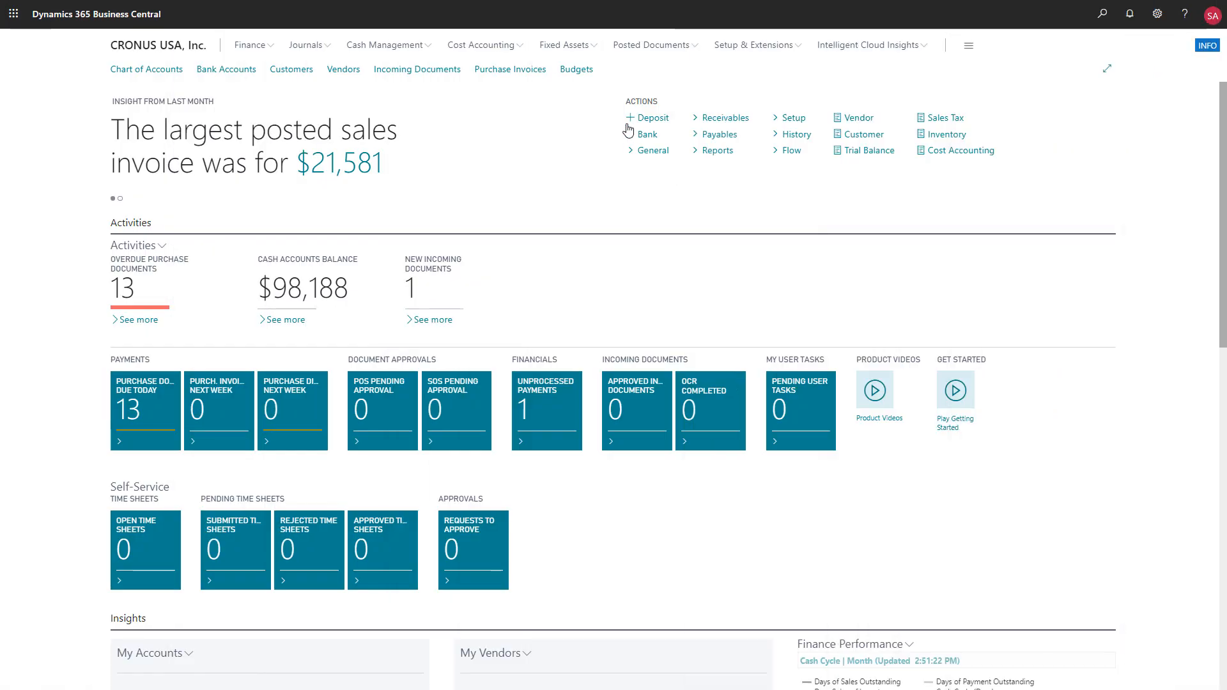
# - Search for fixed assets, expand the pages and tasks results, and open Fixed Asset Setup
pyautogui.click(596, 49)
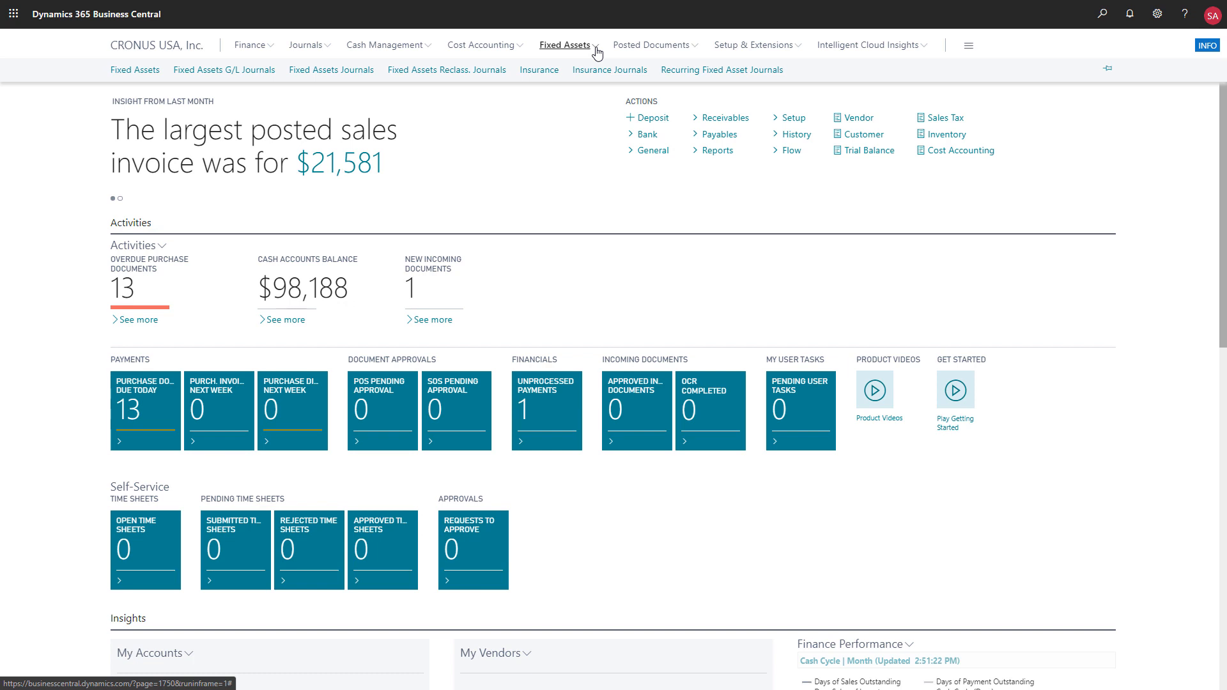
pyautogui.click(1103, 16)
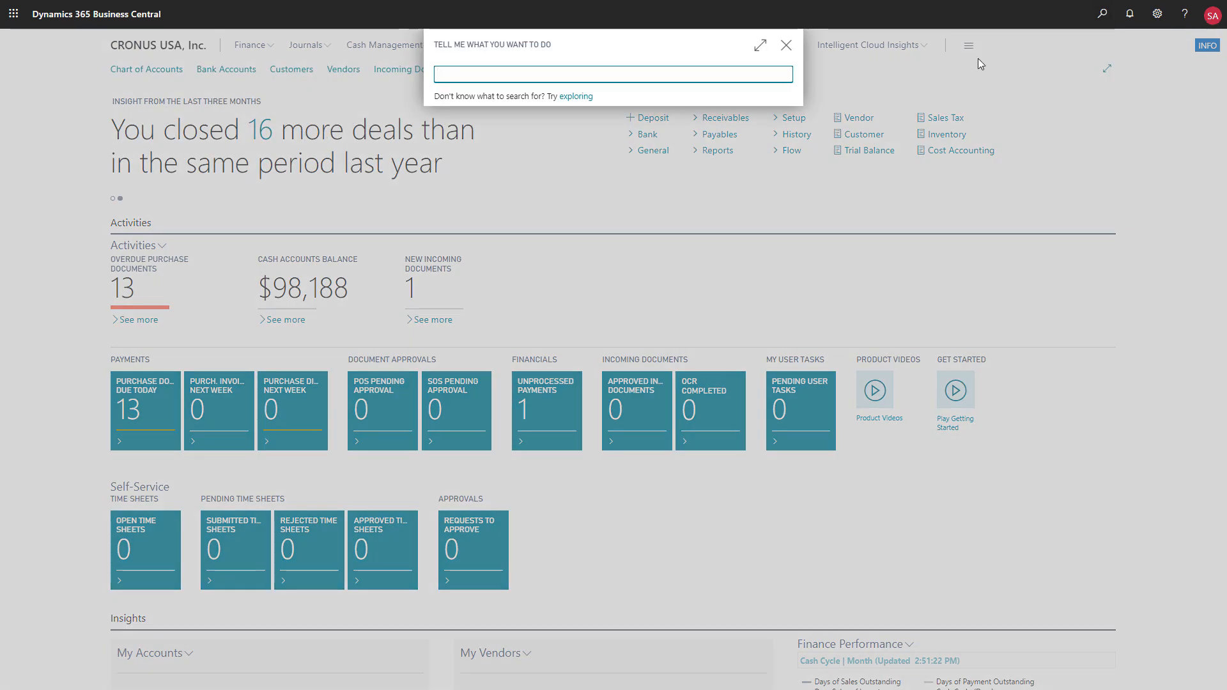
pyautogui.write('fixed assets')
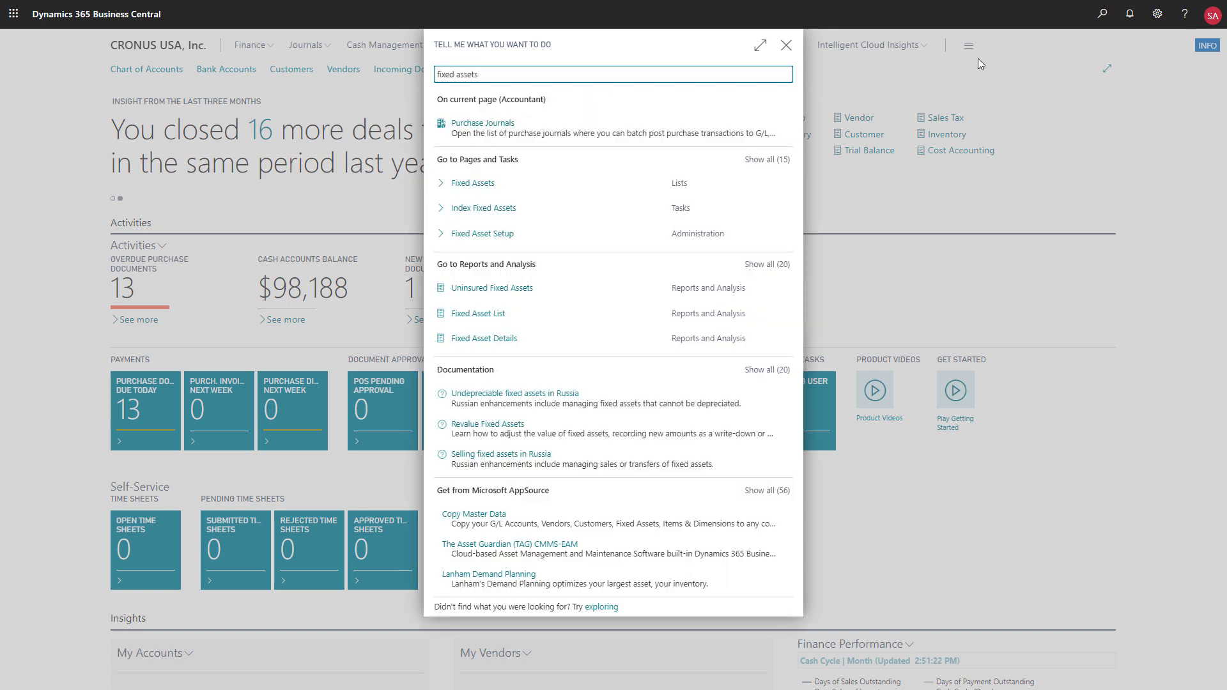
pyautogui.click(774, 167)
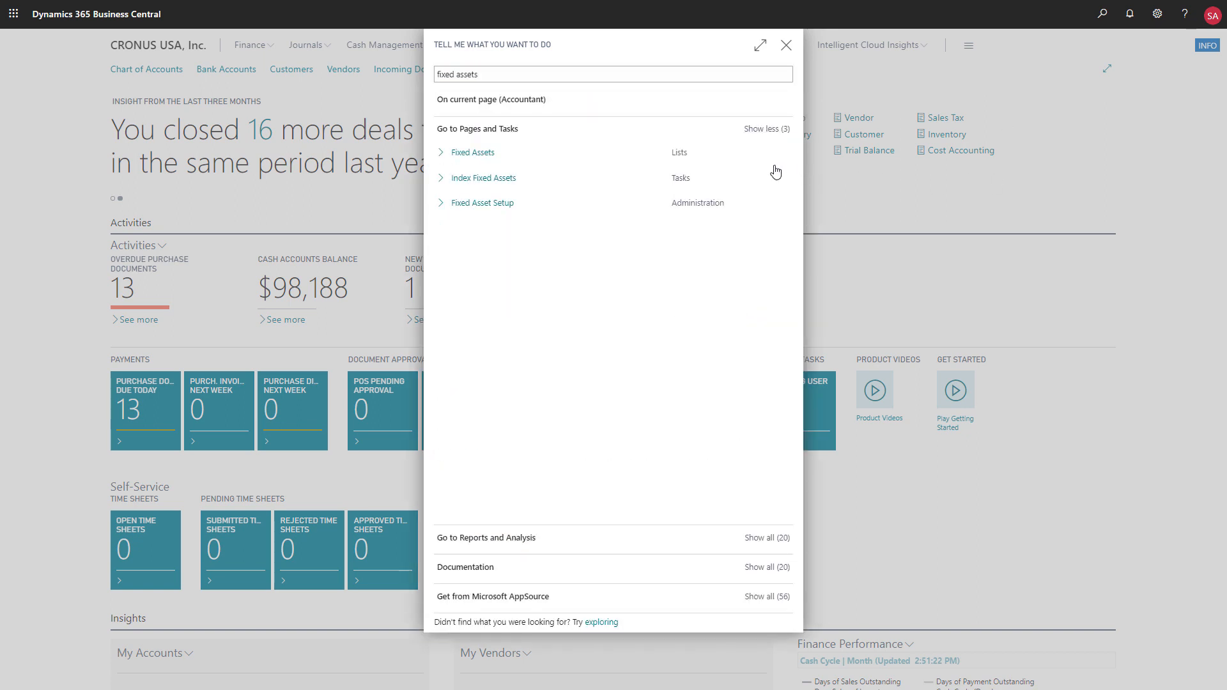
pyautogui.click(501, 203)
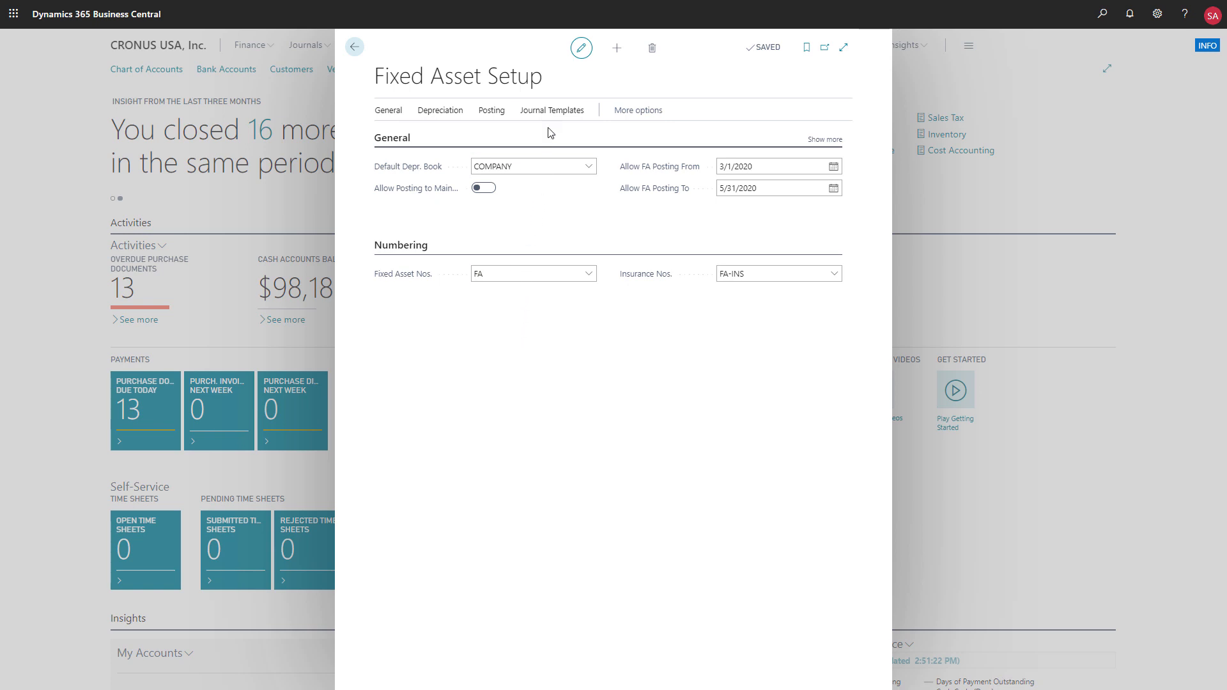
# - Look over the journal template options in Fixed Asset Setup and review the FA Subclasses list, returning to the setup page
pyautogui.click(550, 110)
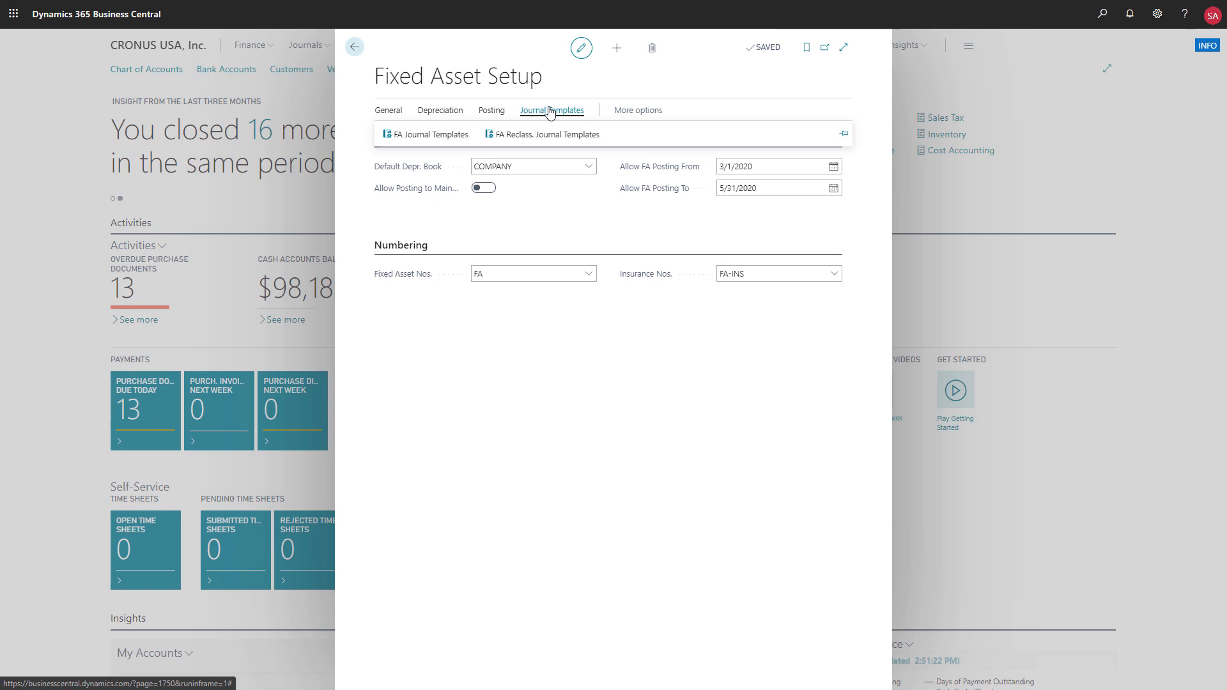
pyautogui.click(383, 114)
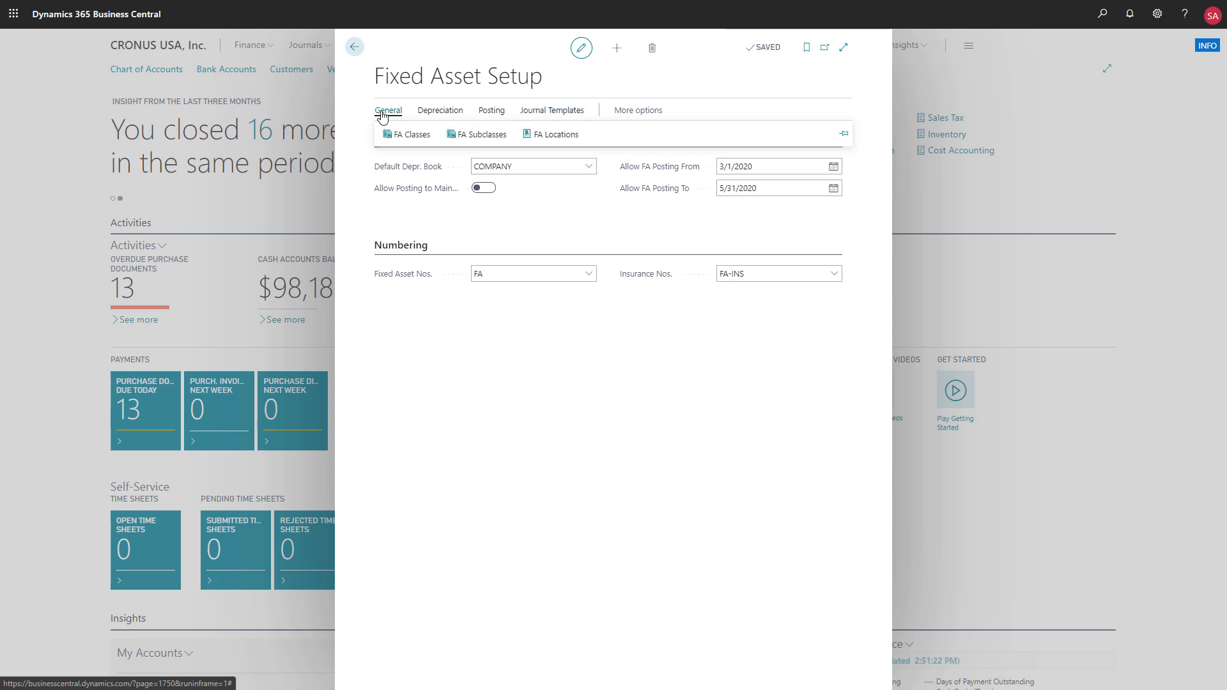
pyautogui.click(474, 136)
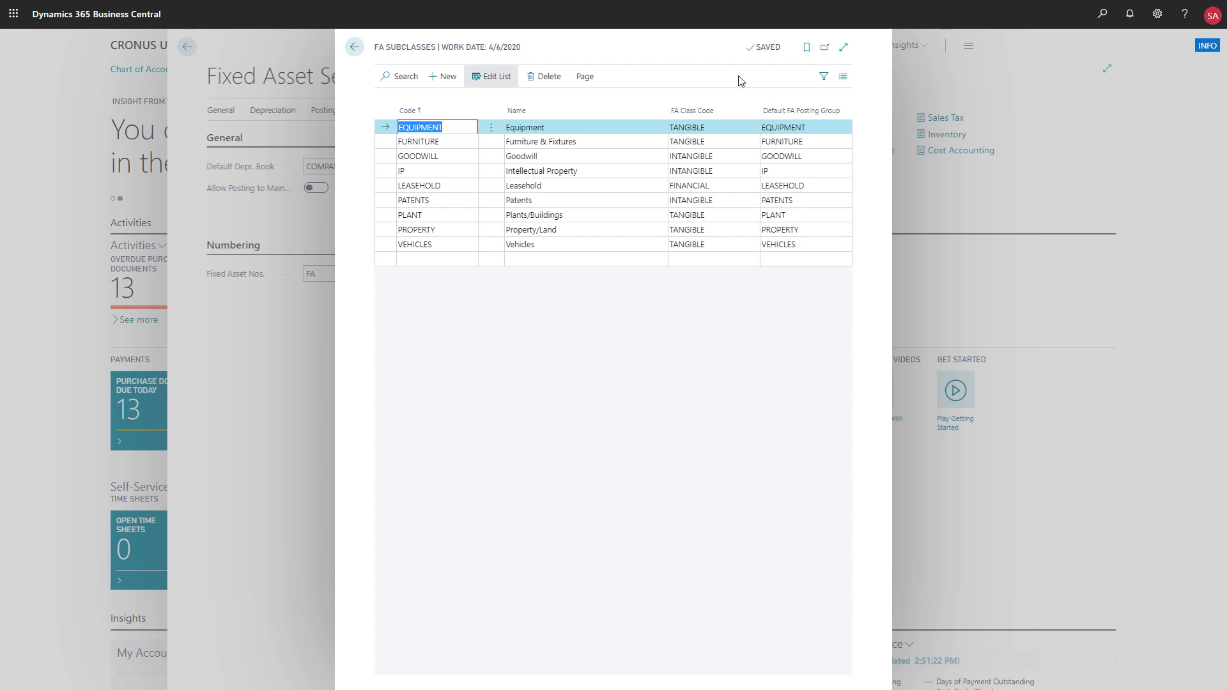
pyautogui.click(355, 51)
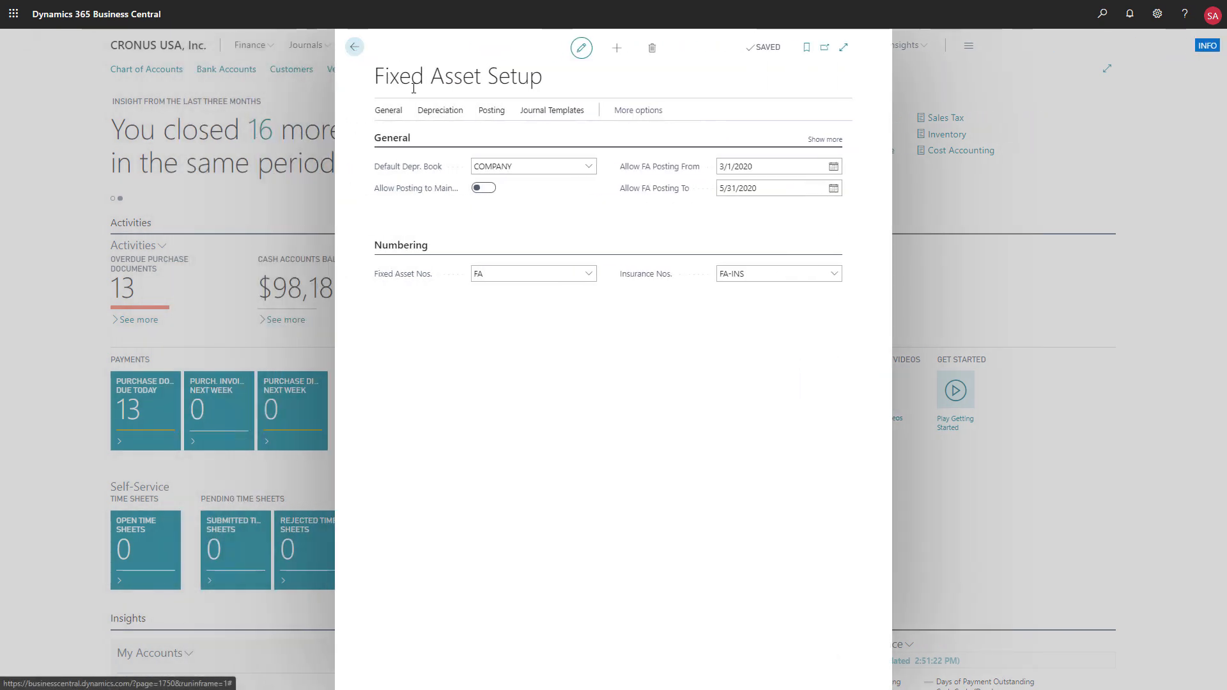
# - Review the accounts assigned to the FA Posting Groups and return to the home page
pyautogui.click(493, 118)
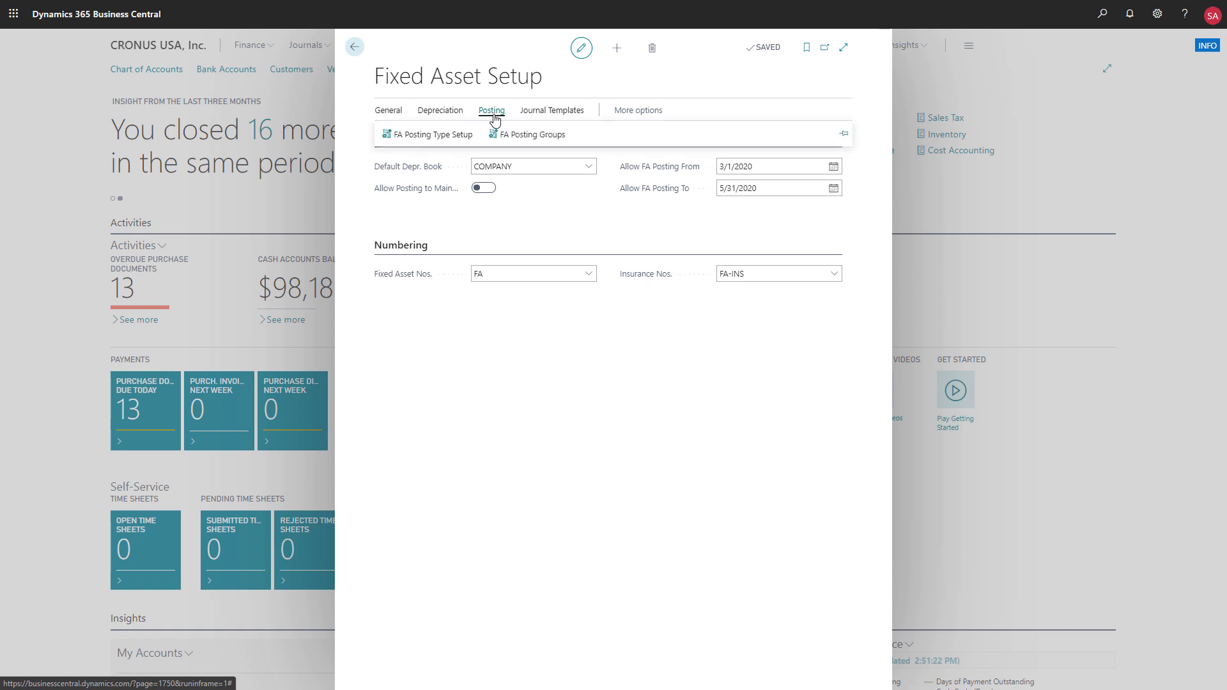
pyautogui.click(504, 135)
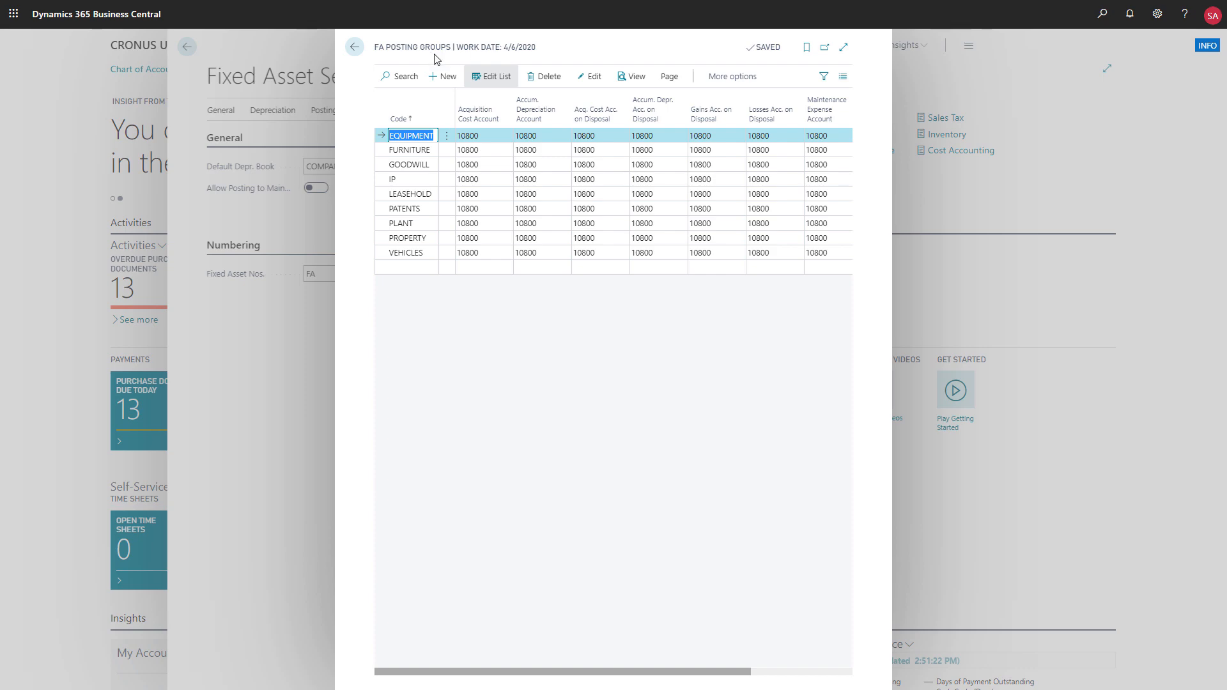
pyautogui.click(354, 47)
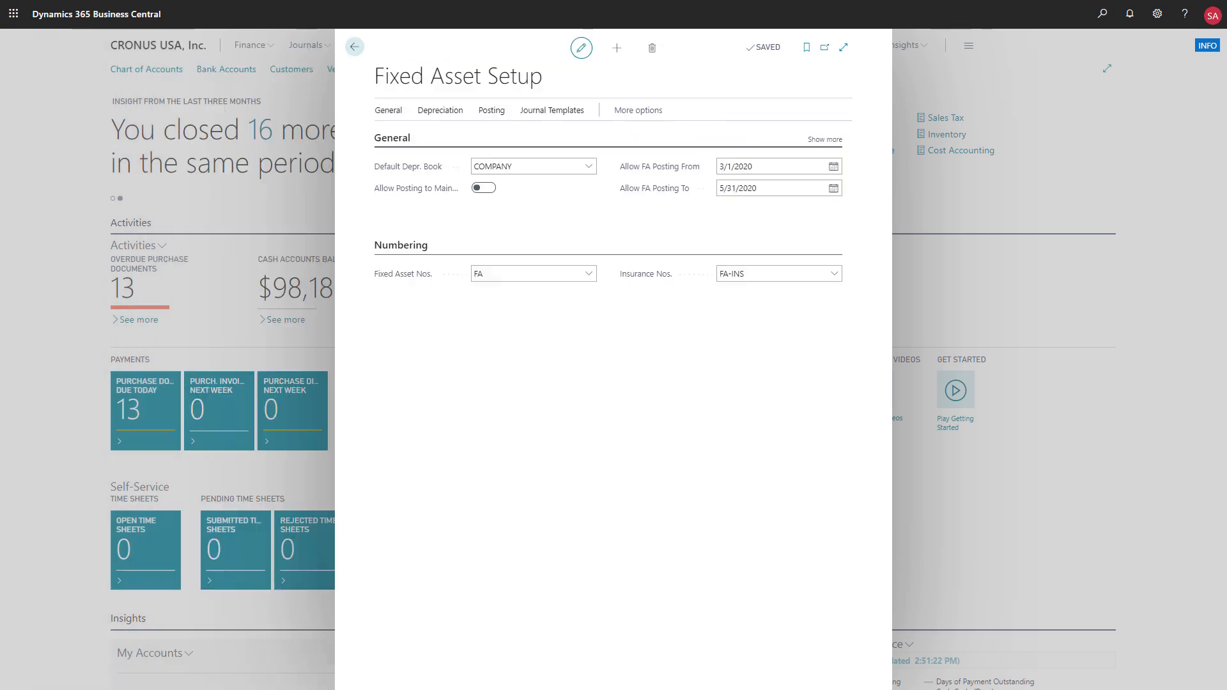
pyautogui.click(356, 50)
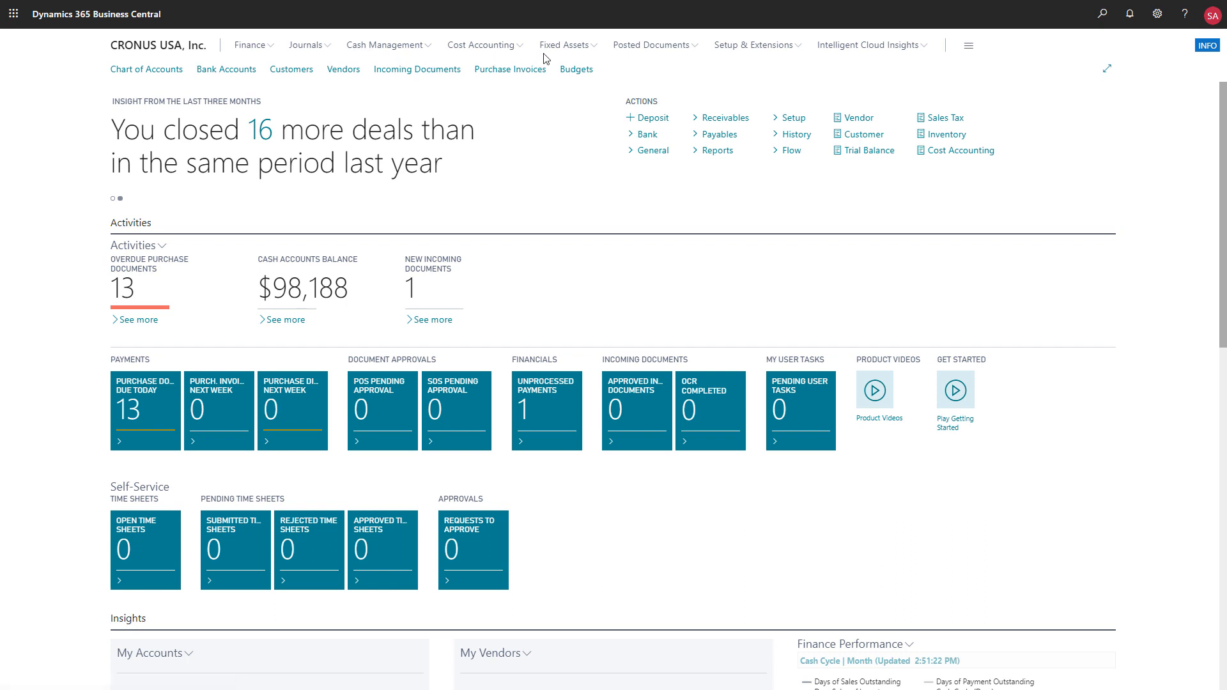
# - Create a new fixed asset described as Delivery Van with the FA subclass VEHICLES
pyautogui.click(579, 48)
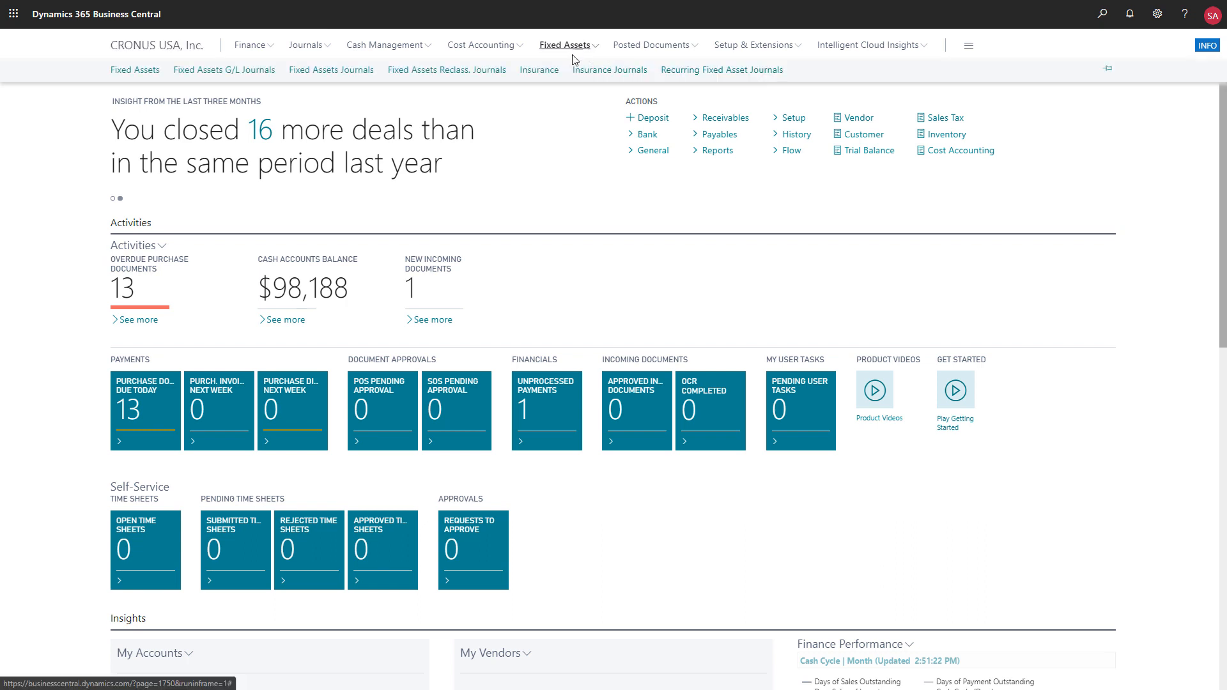
pyautogui.click(147, 71)
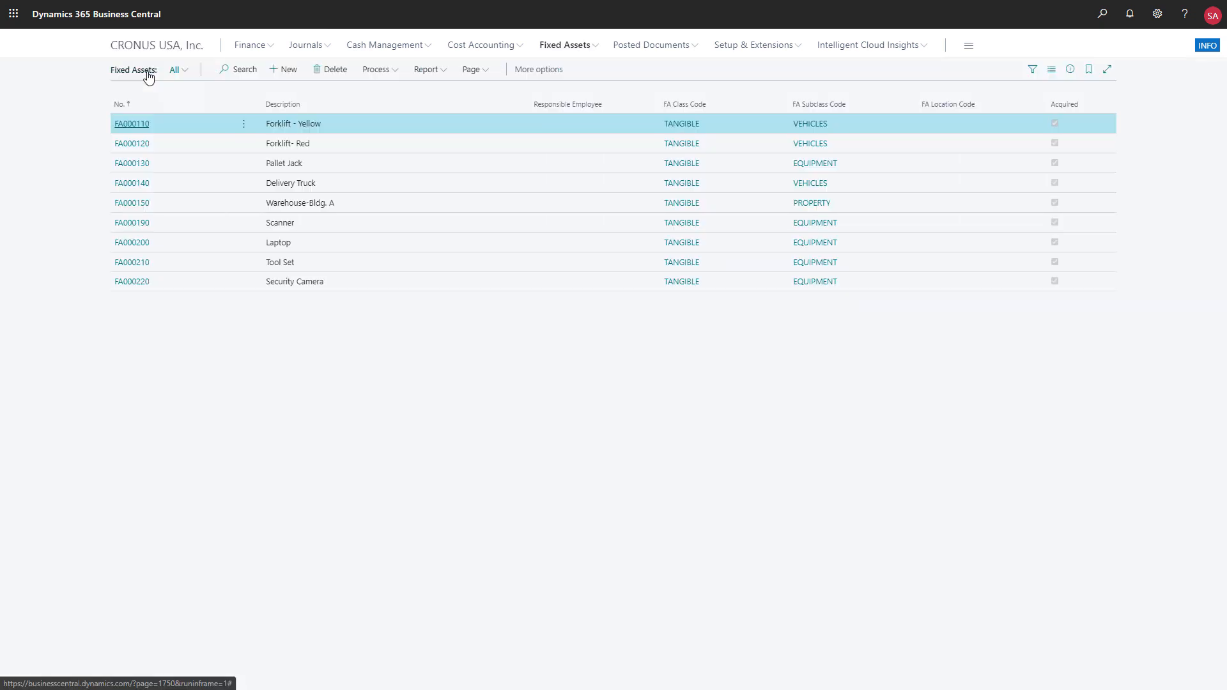
pyautogui.click(285, 72)
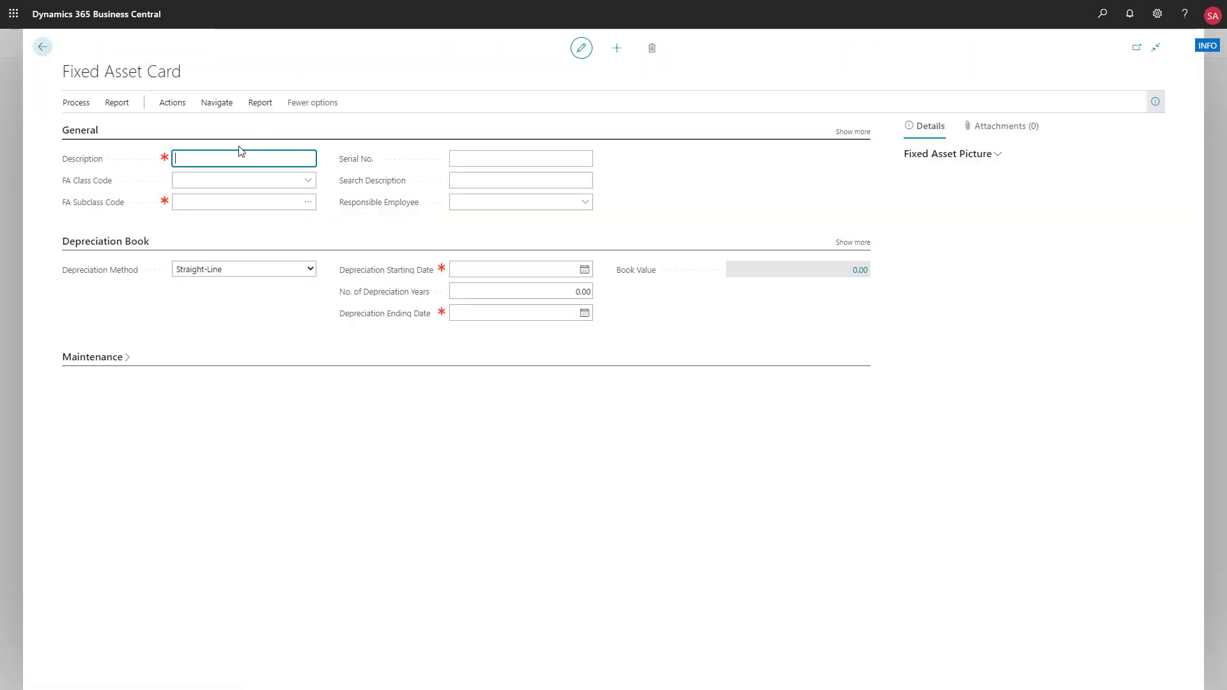
pyautogui.write('Delivery Van')
pyautogui.click(309, 202)
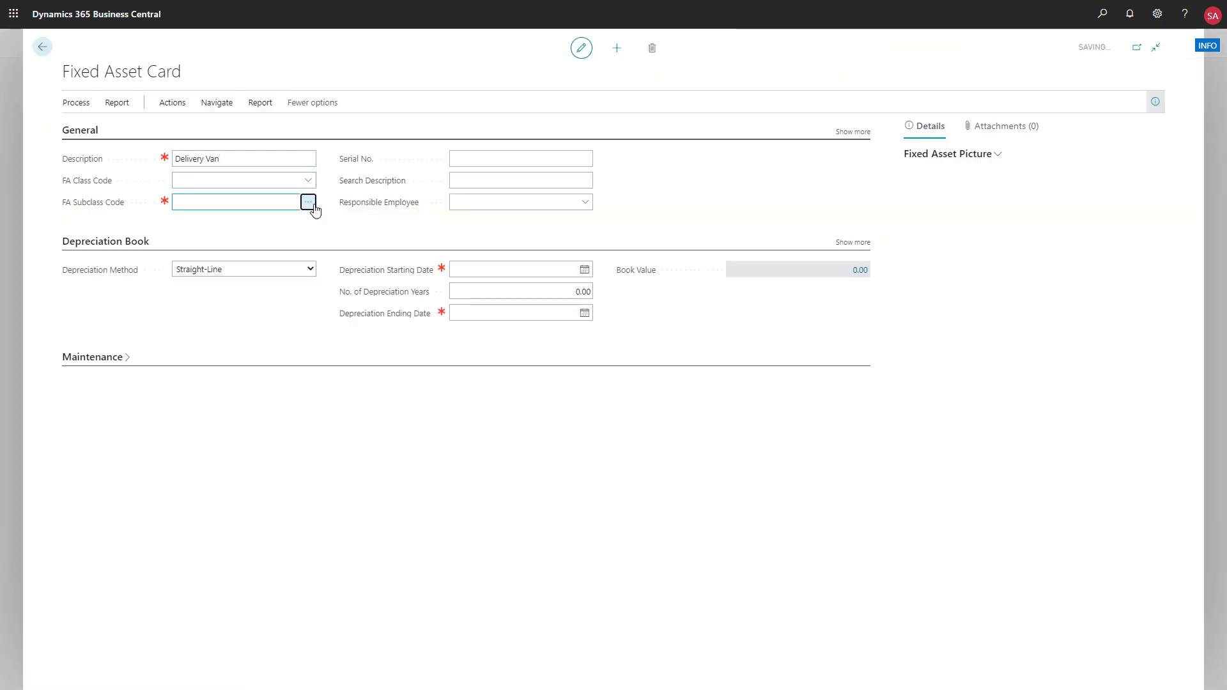
pyautogui.click(379, 252)
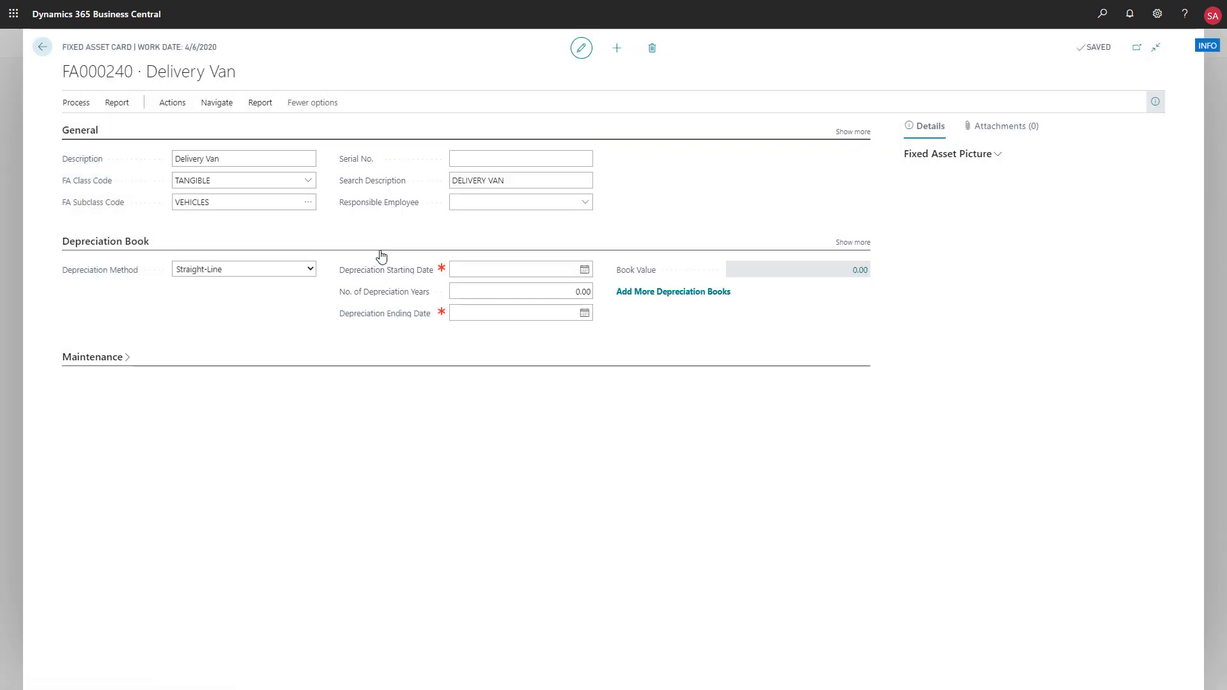
# - Set the Delivery Van's serial number to YY-202
pyautogui.click(462, 158)
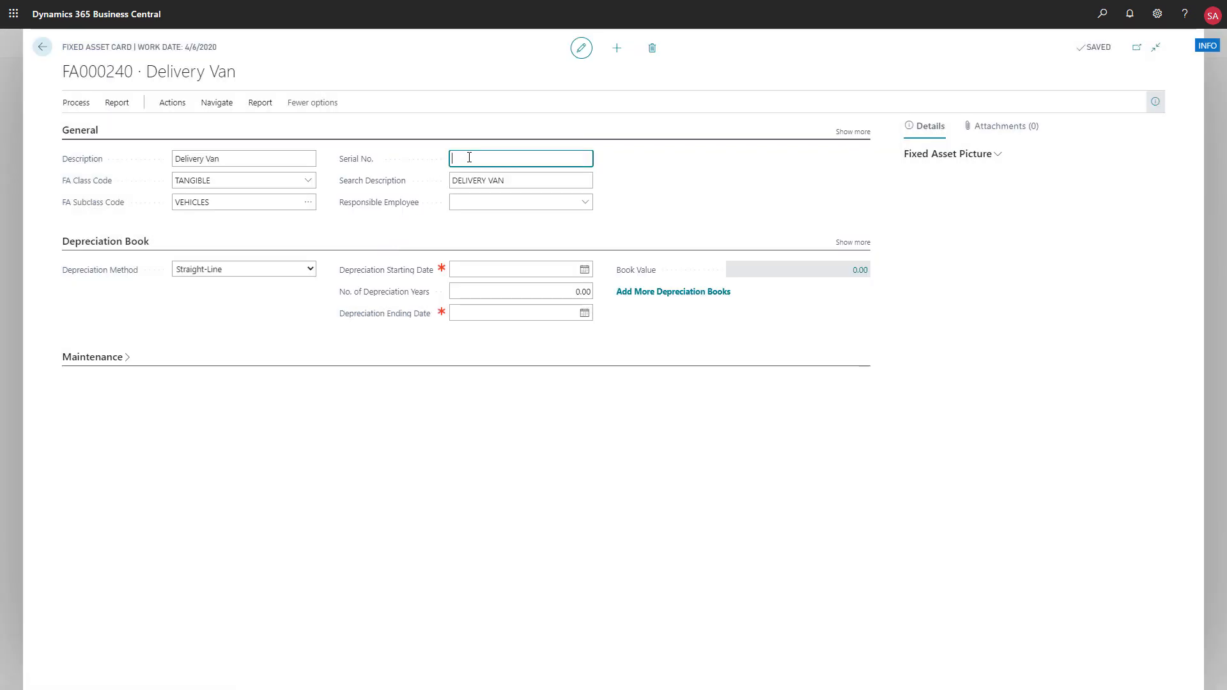
pyautogui.write('YY-')
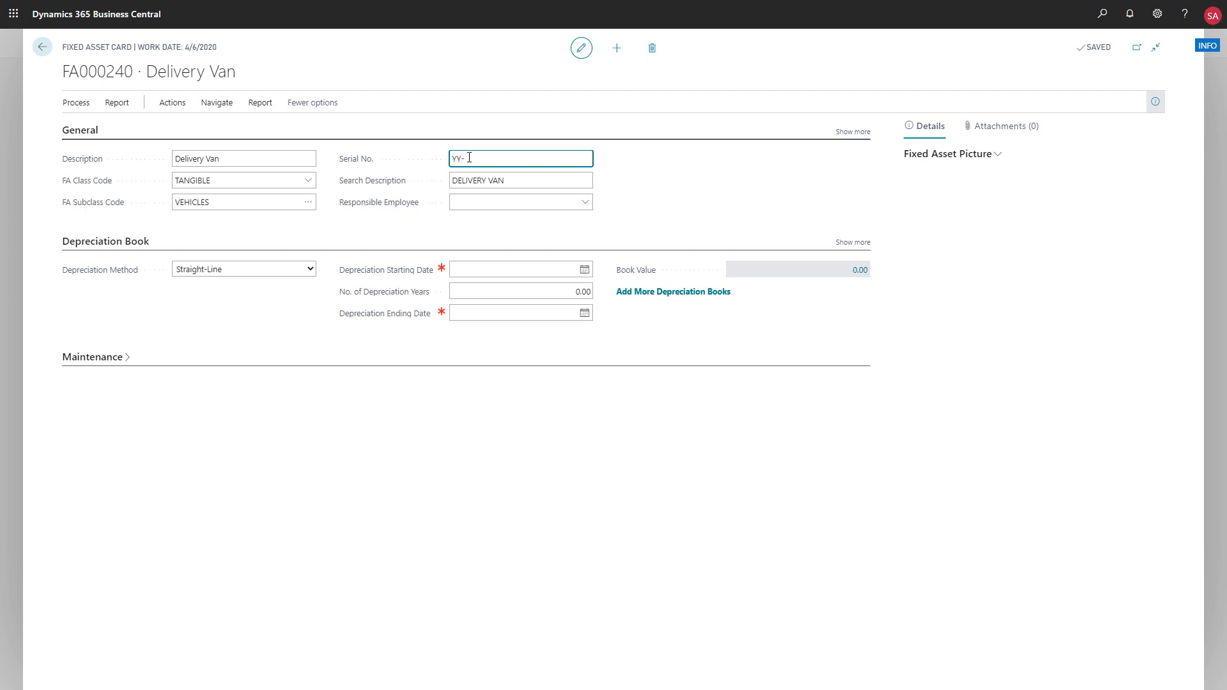
pyautogui.write('202')
# - Set the depreciation starting date to 3/1/2020 and the number of depreciation years to 5, and look over the available depreciation methods
pyautogui.click(584, 271)
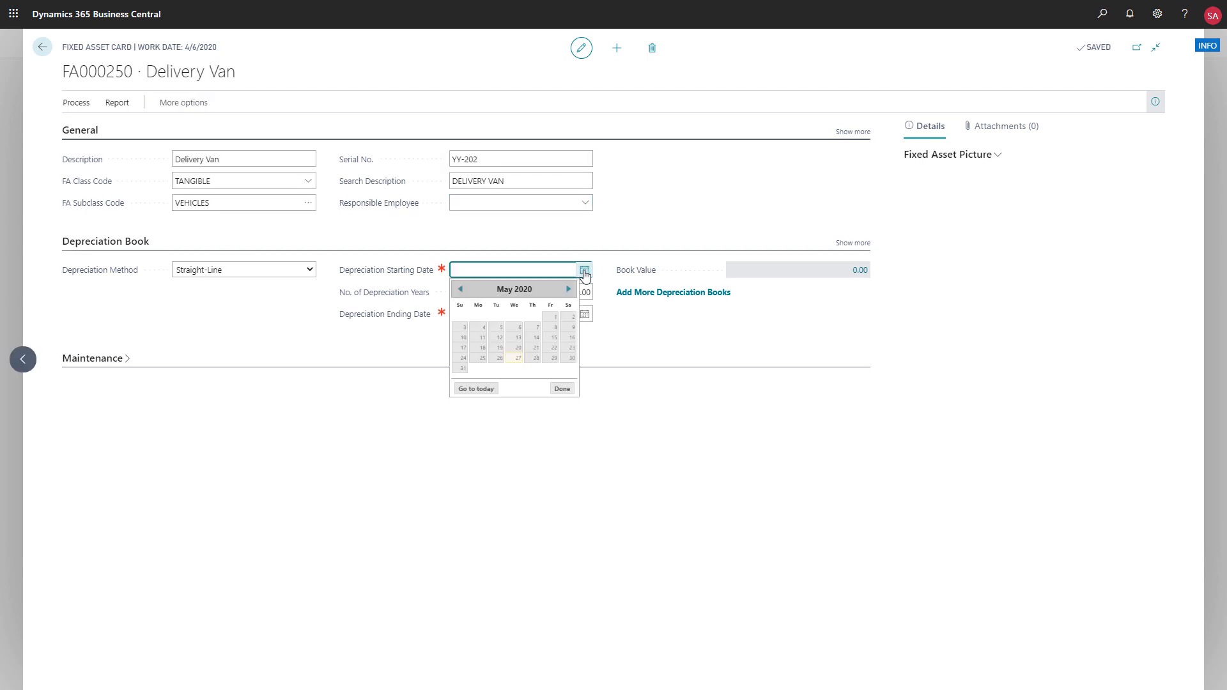
pyautogui.click(461, 291)
pyautogui.click(461, 290)
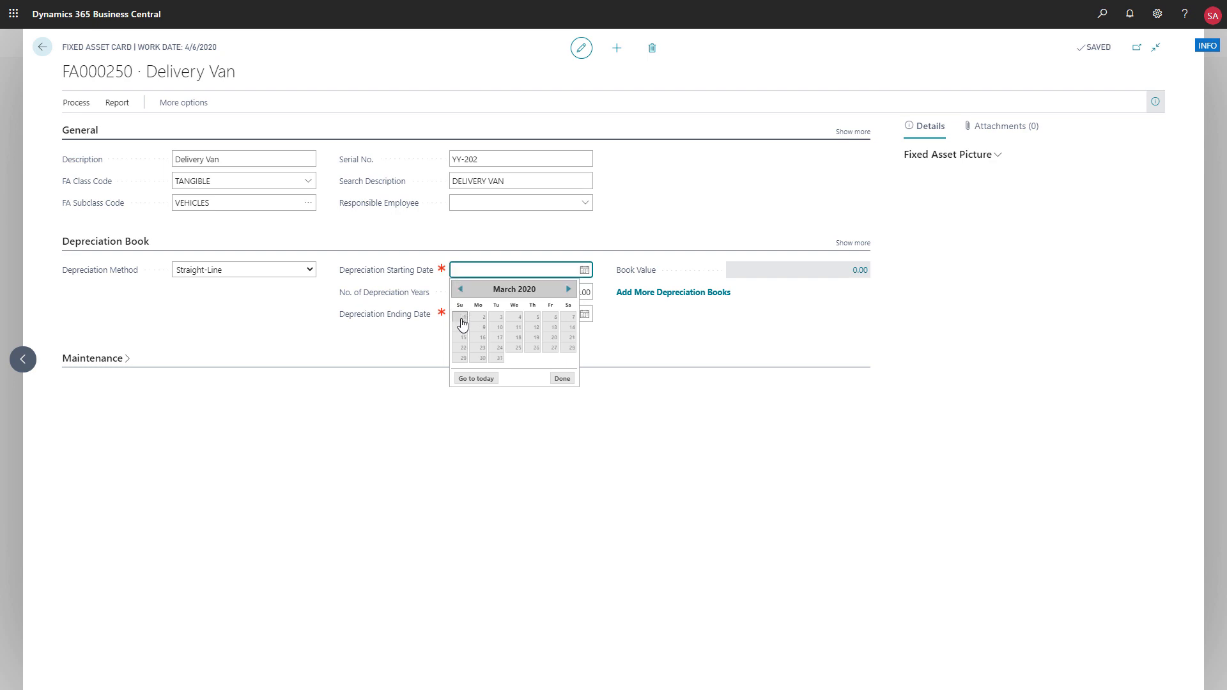
pyautogui.click(462, 322)
pyautogui.click(565, 294)
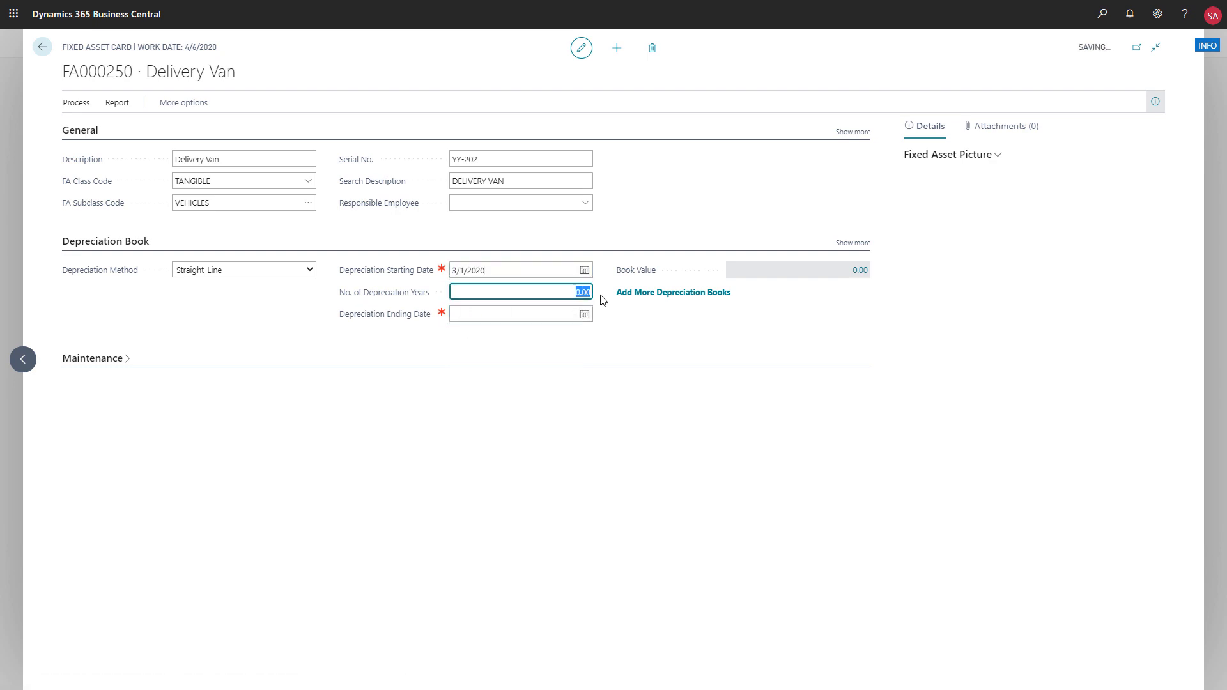
pyautogui.write('5')
pyautogui.click(570, 394)
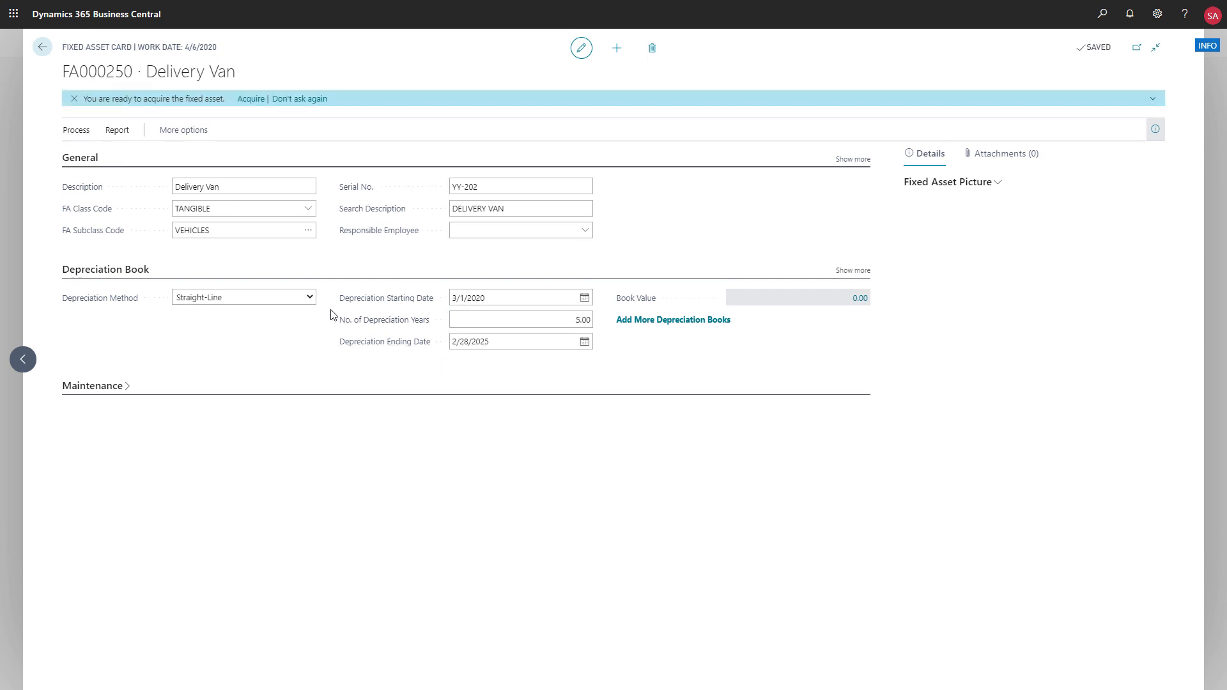
pyautogui.click(312, 299)
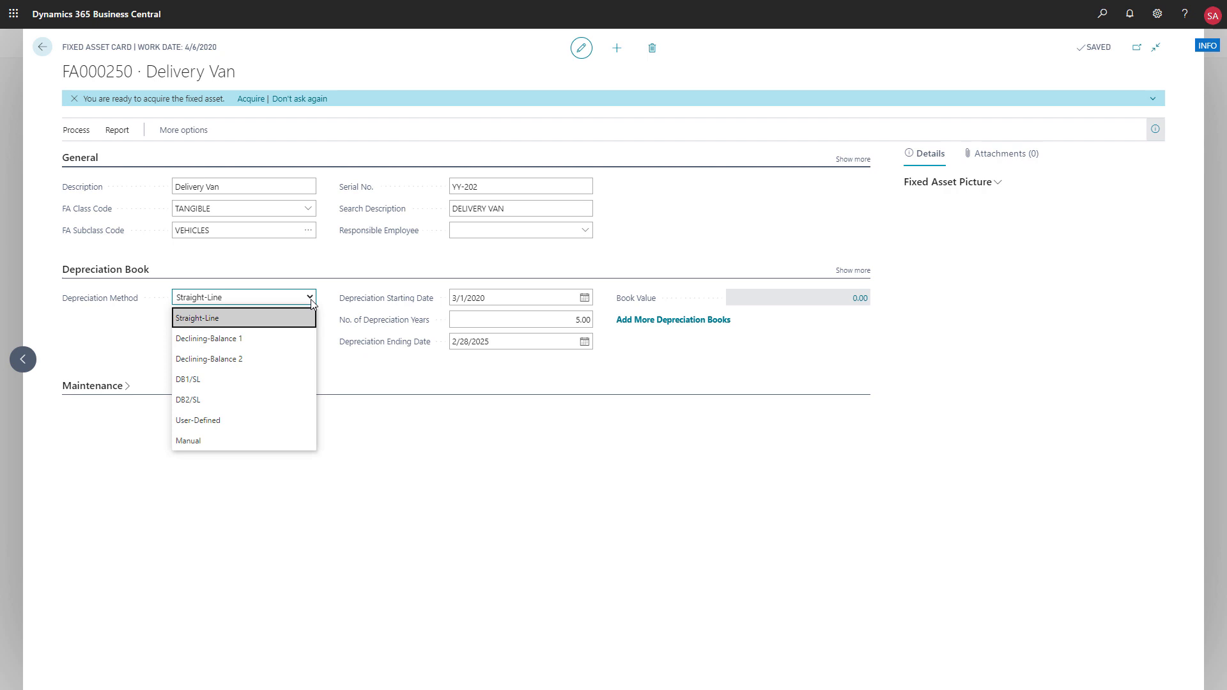
pyautogui.click(313, 266)
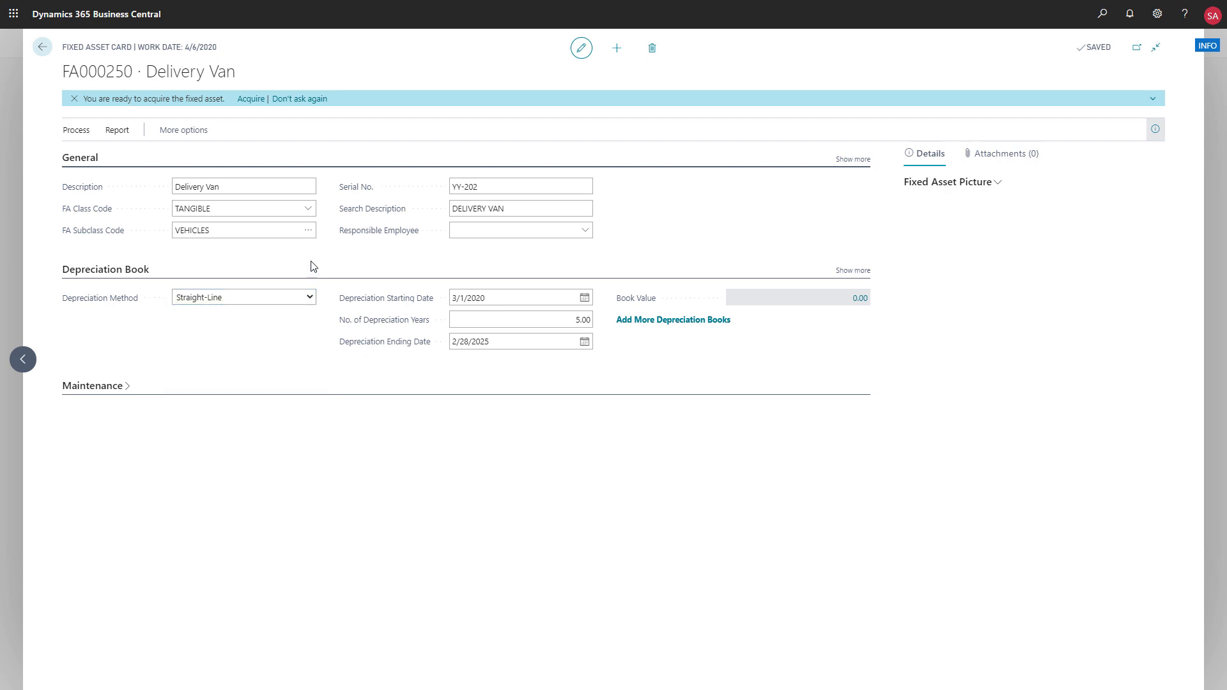
# - Start the Delivery Van's assisted acquisition with a cost including tax of 20,000.00 and an acquisition date of 3/1/2020
pyautogui.click(250, 99)
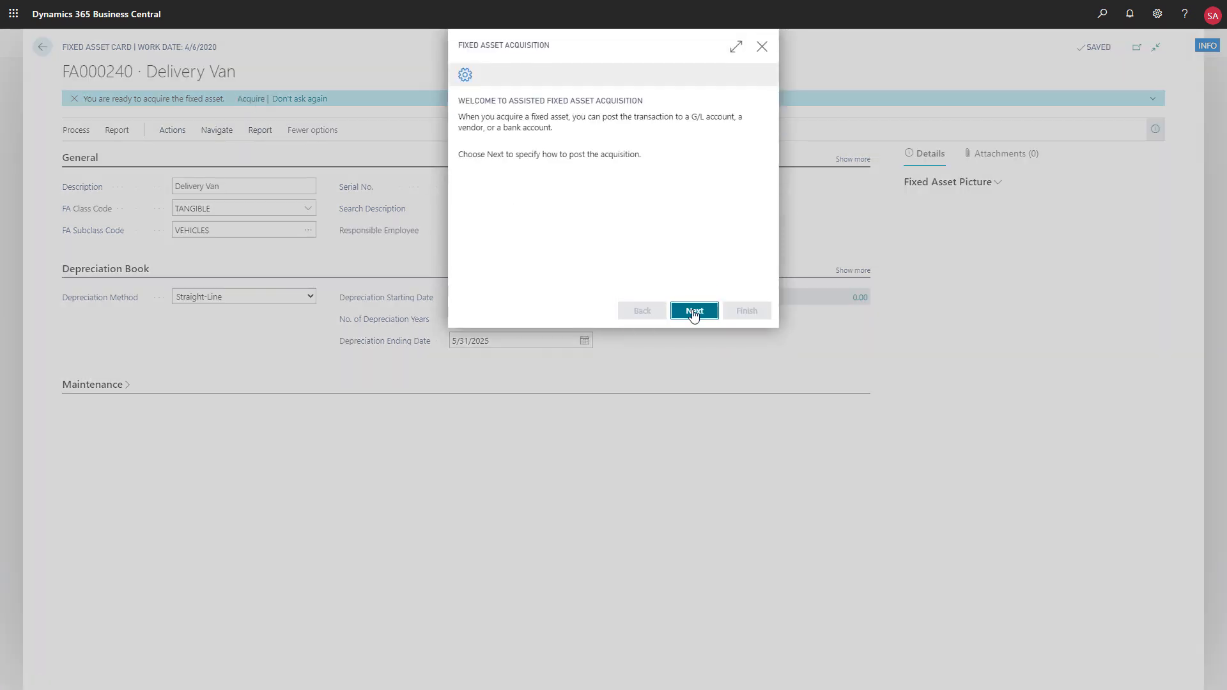
pyautogui.click(694, 312)
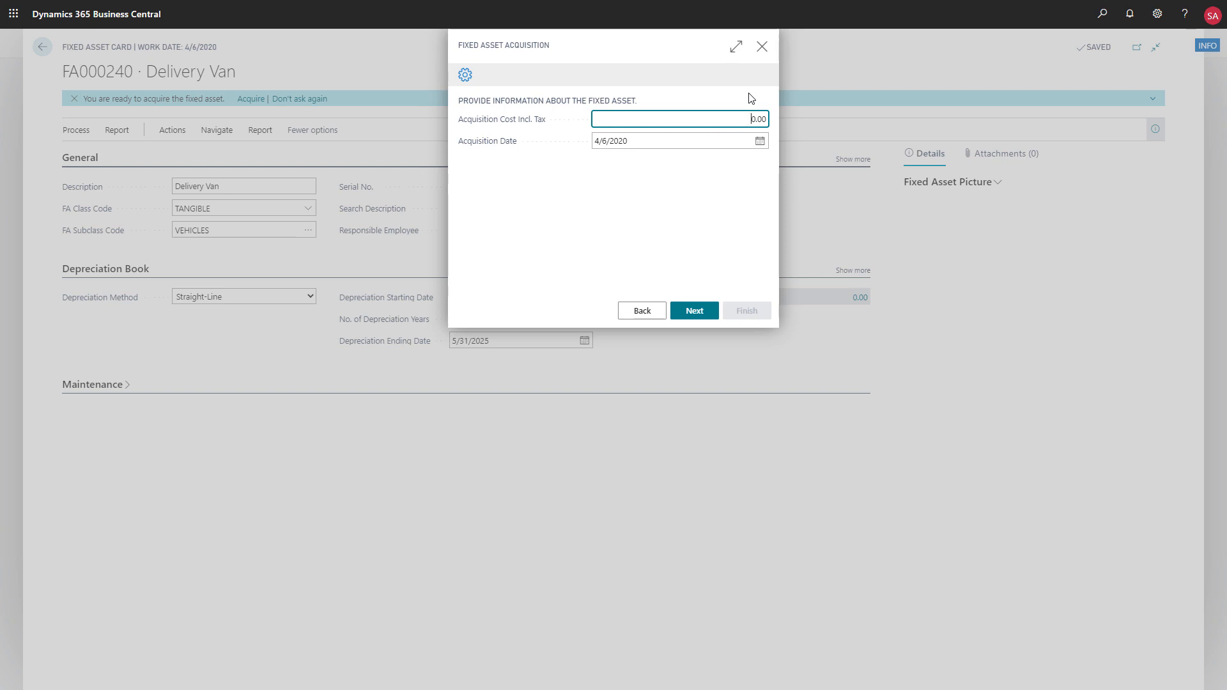
pyautogui.write('000')
pyautogui.click(760, 140)
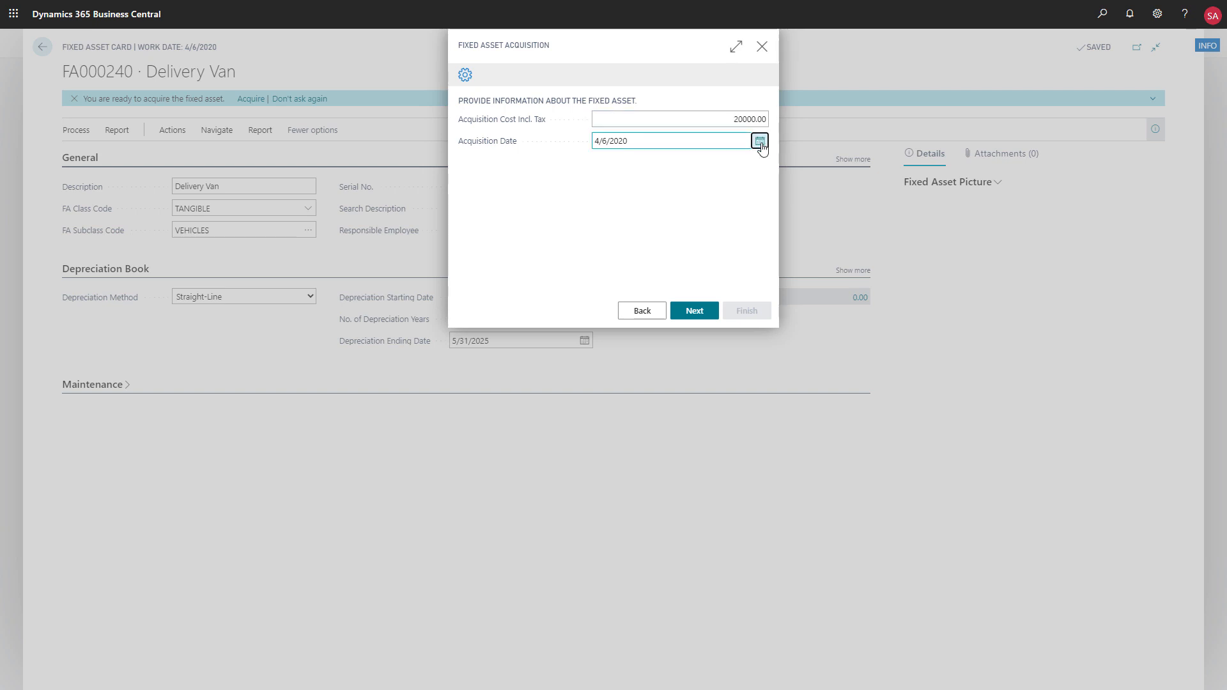
pyautogui.click(602, 159)
pyautogui.click(604, 188)
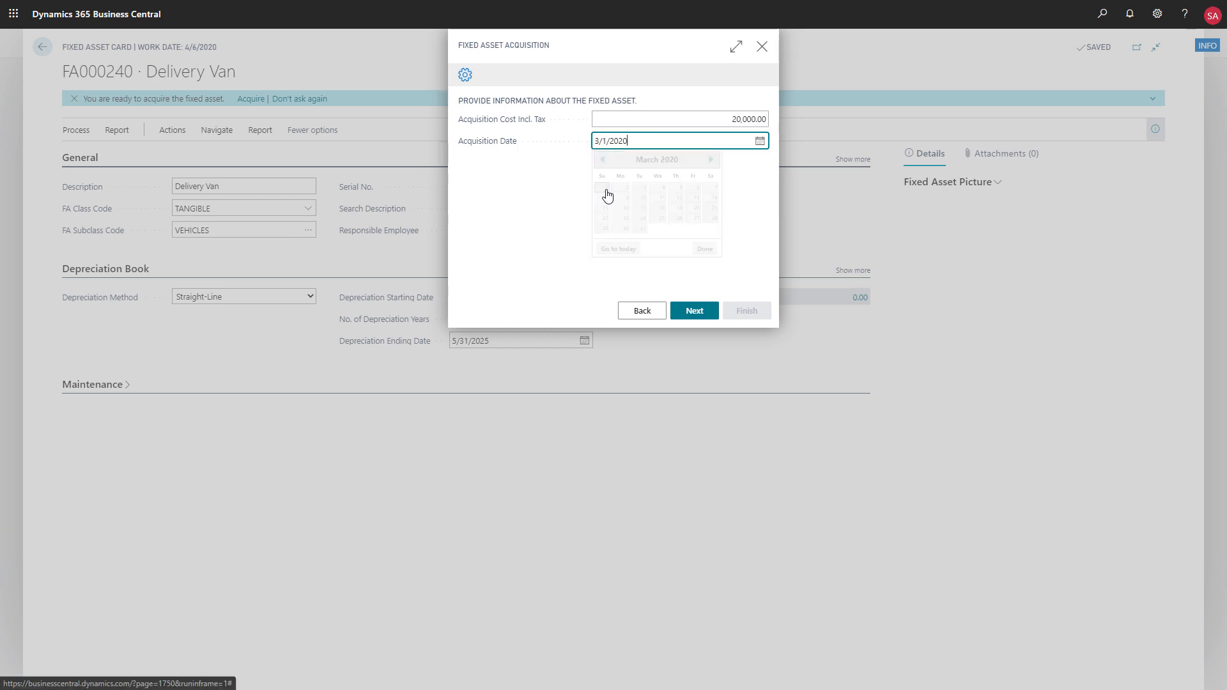
pyautogui.click(690, 311)
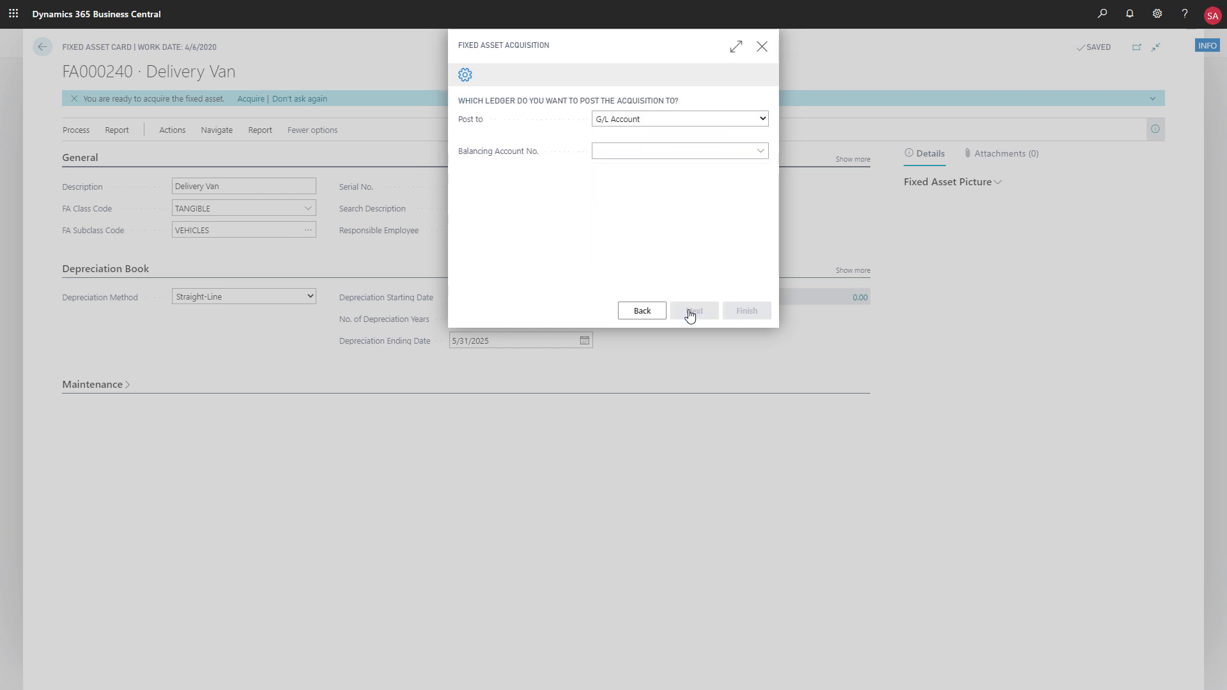
# - Set the acquisition to post to Vendor, pick the first listed vendor, and enter the external document number
pyautogui.click(763, 120)
pyautogui.click(718, 160)
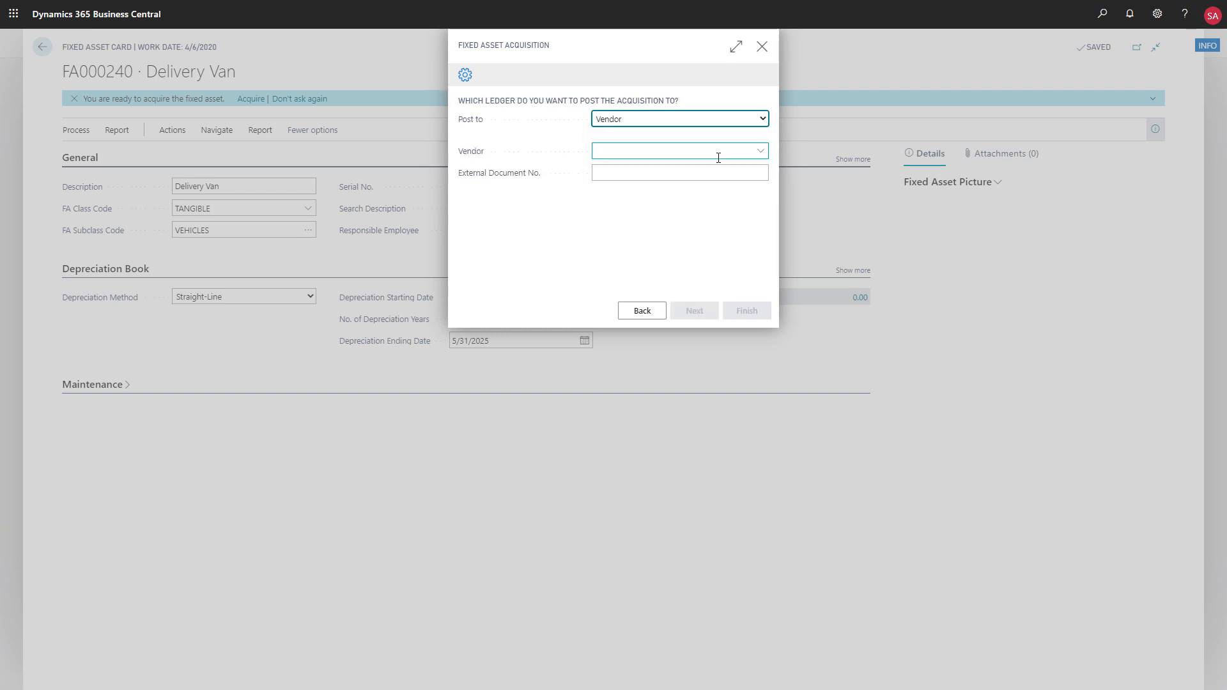
pyautogui.click(760, 151)
pyautogui.click(694, 196)
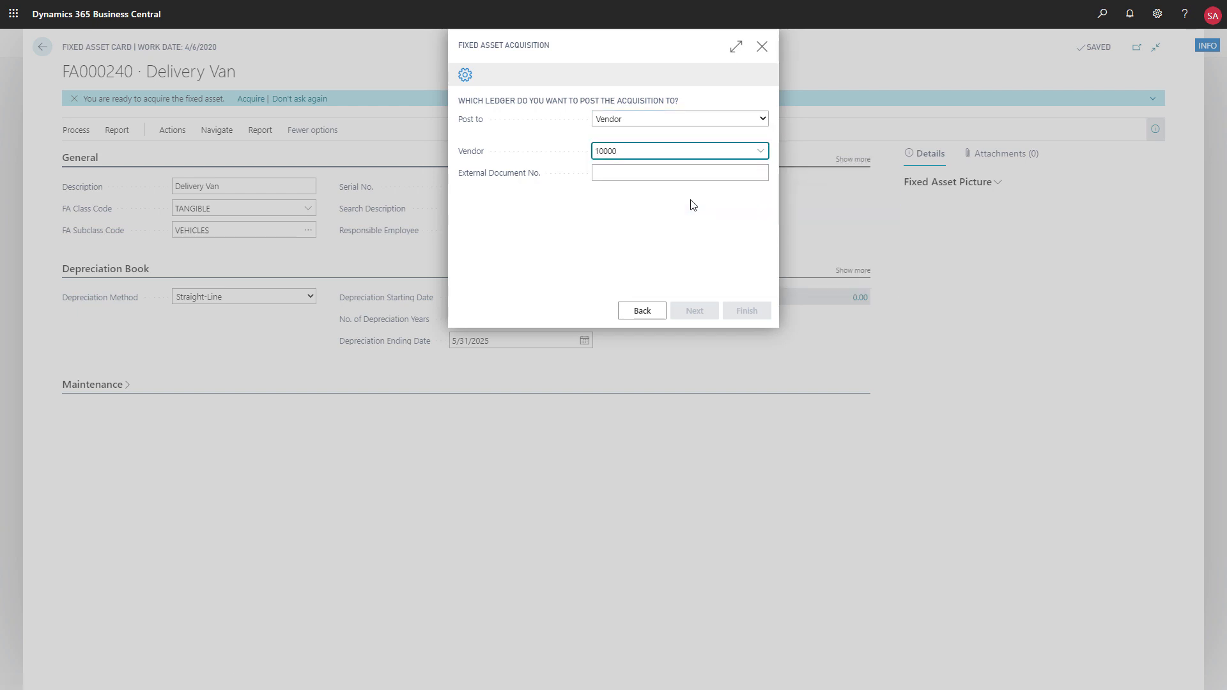
pyautogui.click(692, 172)
pyautogui.write('123456')
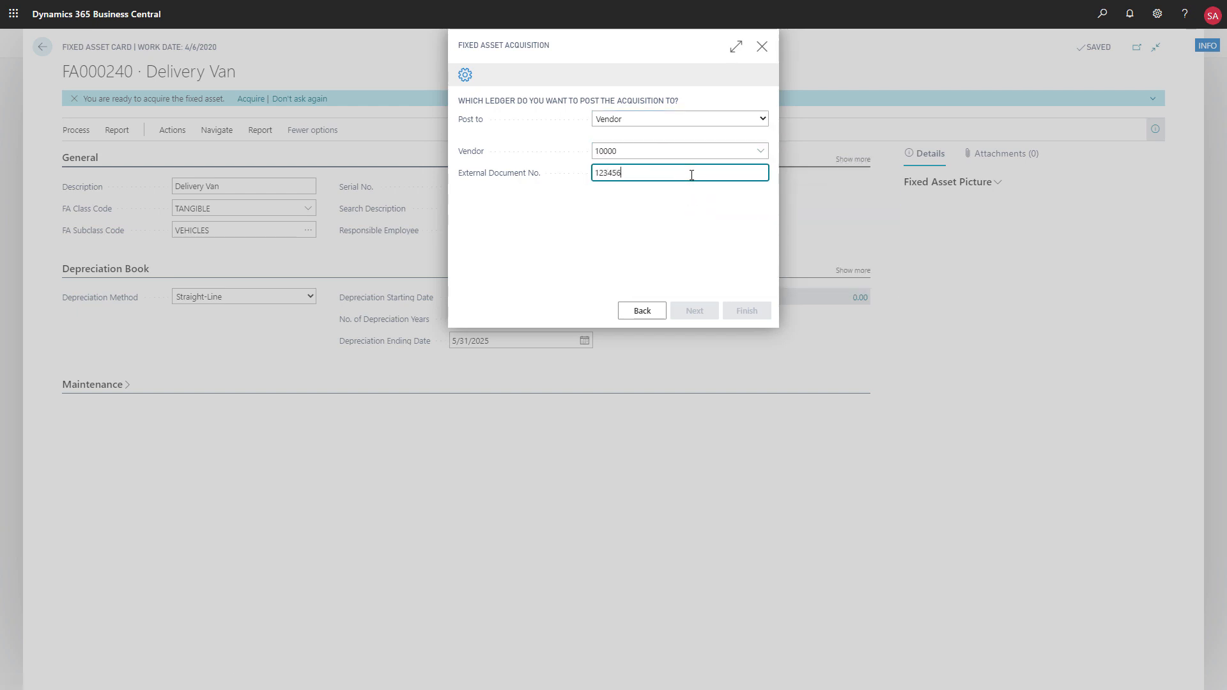
pyautogui.click(689, 232)
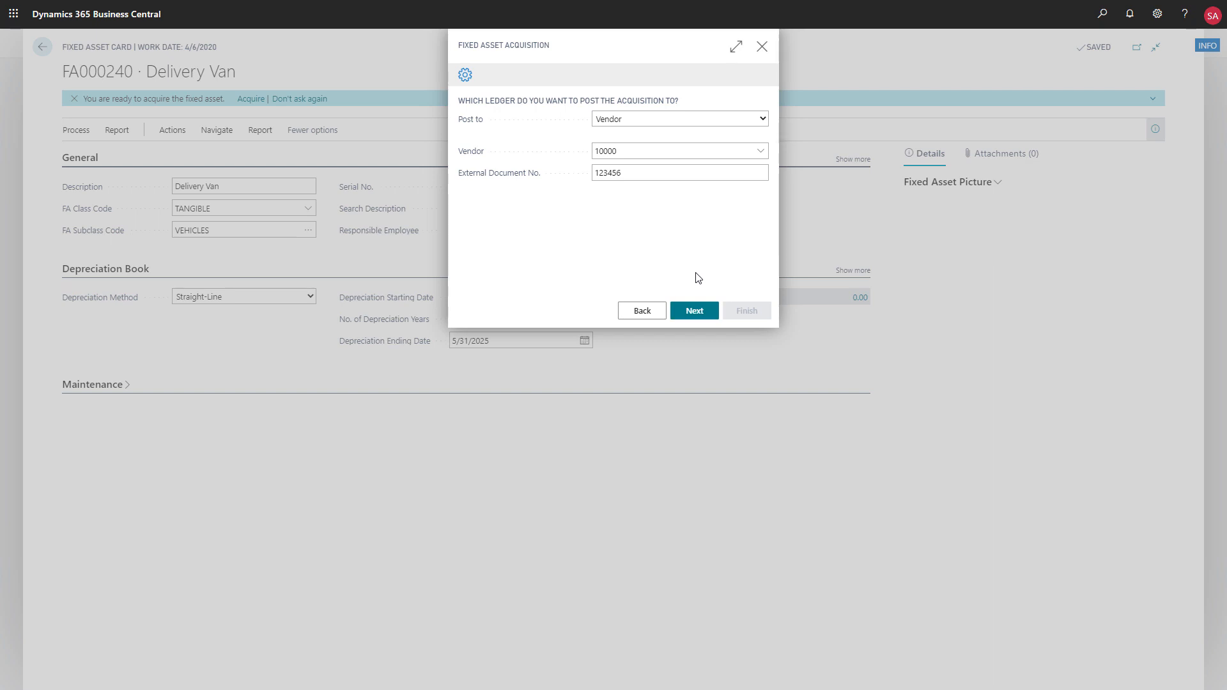
# - Finish the Delivery Van's assisted acquisition and post the resulting lines in the AUTOMATIC fixed asset G/L journal
pyautogui.click(696, 314)
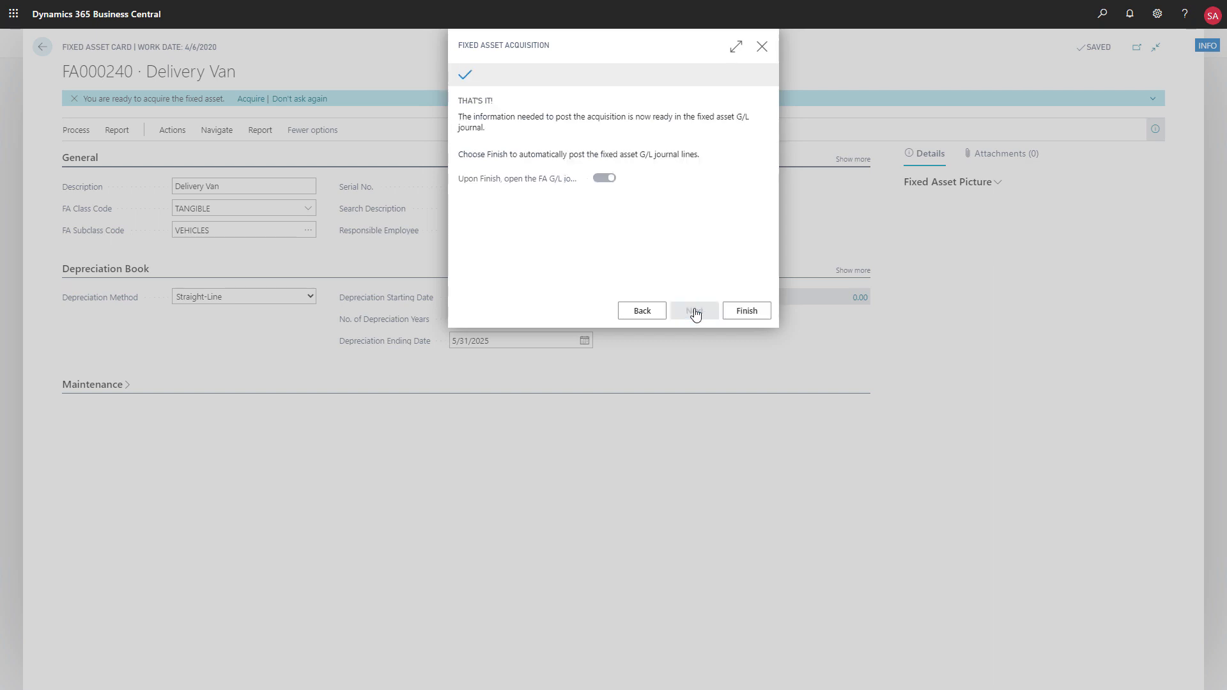
pyautogui.click(748, 314)
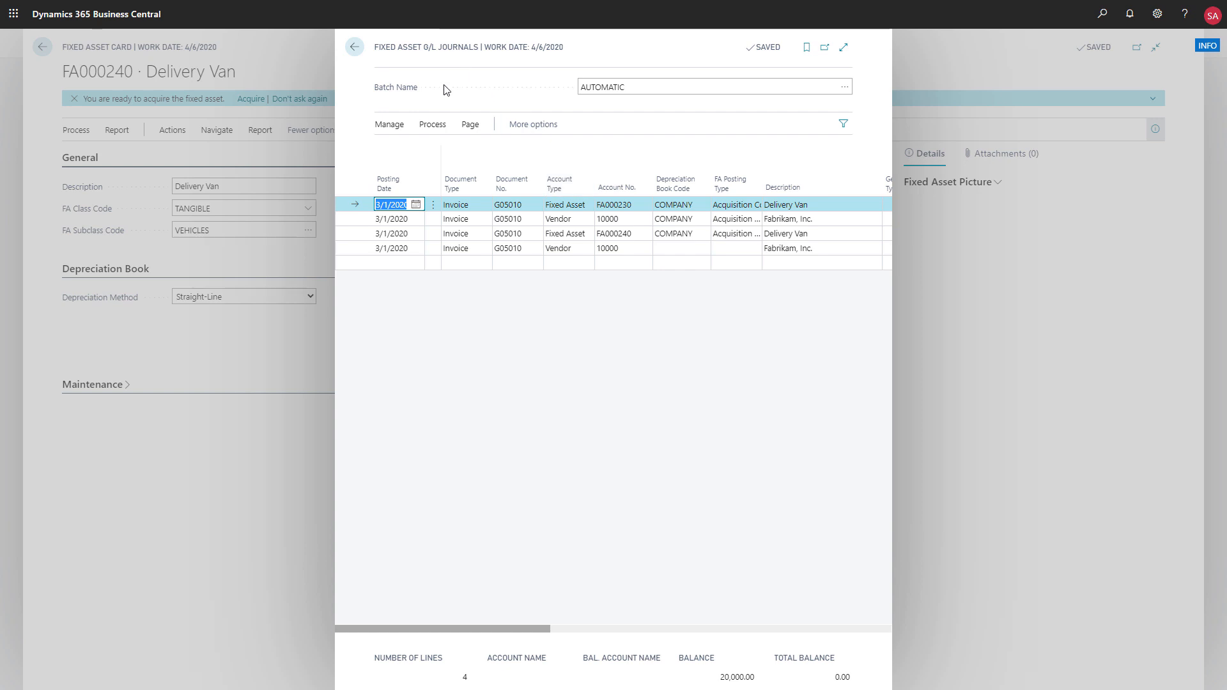
pyautogui.click(432, 124)
pyautogui.click(403, 150)
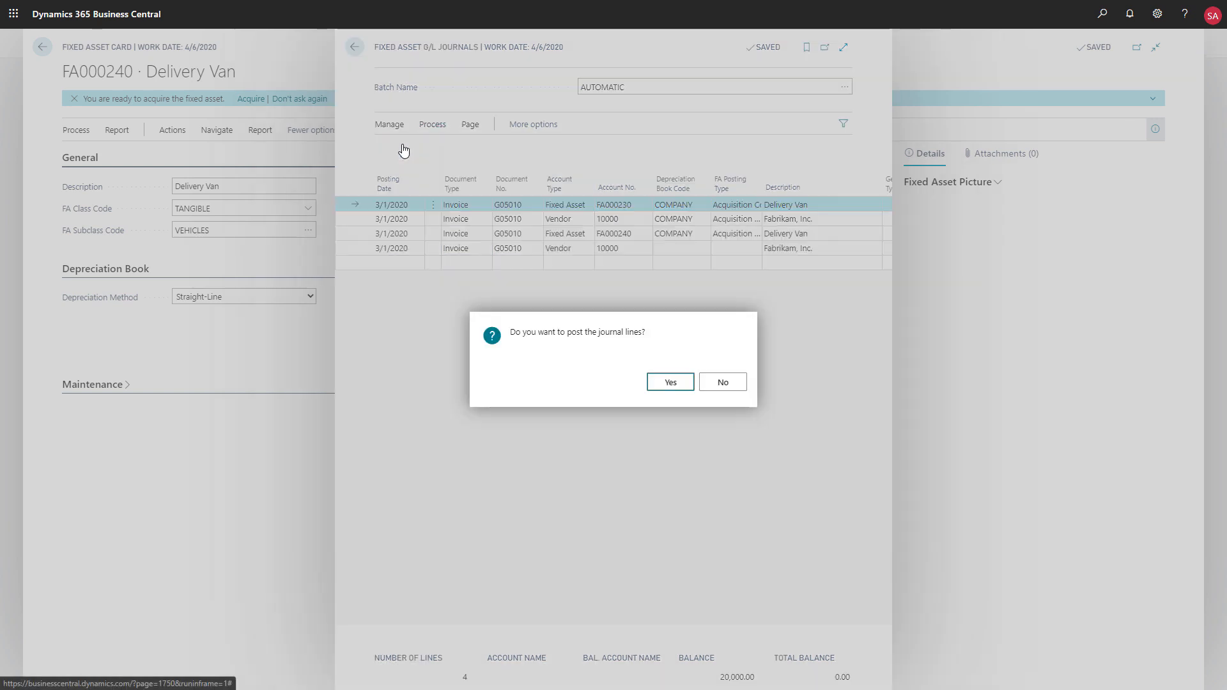
pyautogui.click(667, 382)
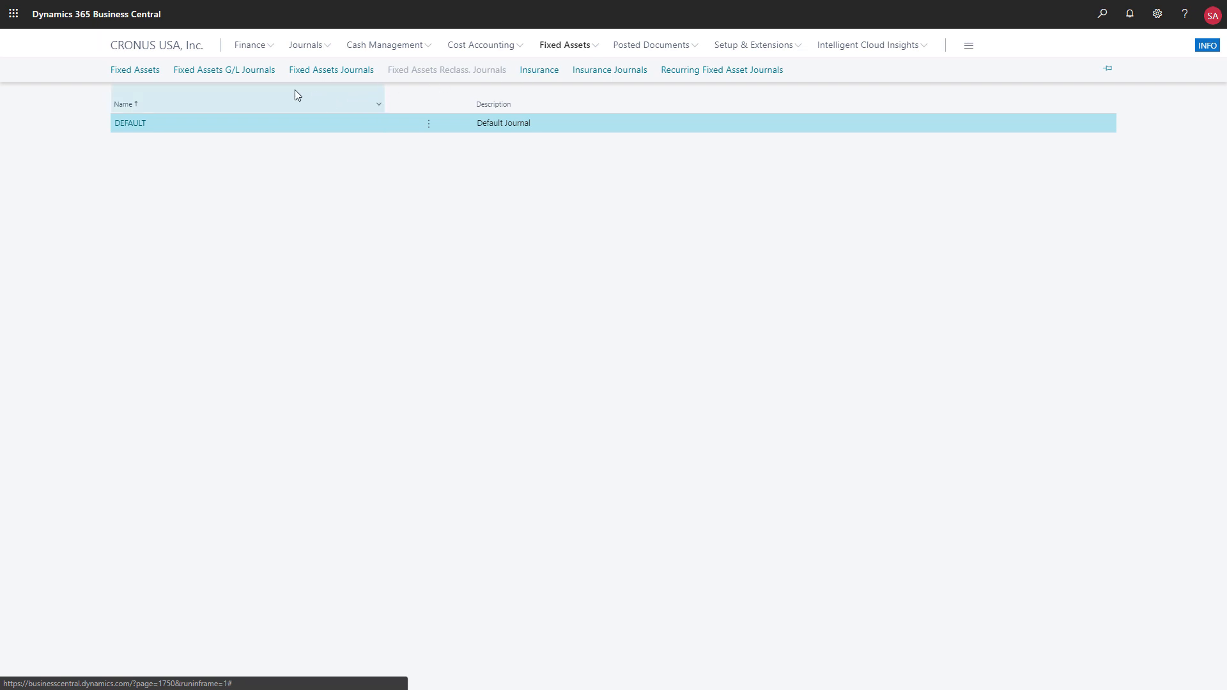
# - Start Calculate Depreciation from the fixed assets list for the COMPANY book and set the posting date to 3/1/2020
pyautogui.click(147, 71)
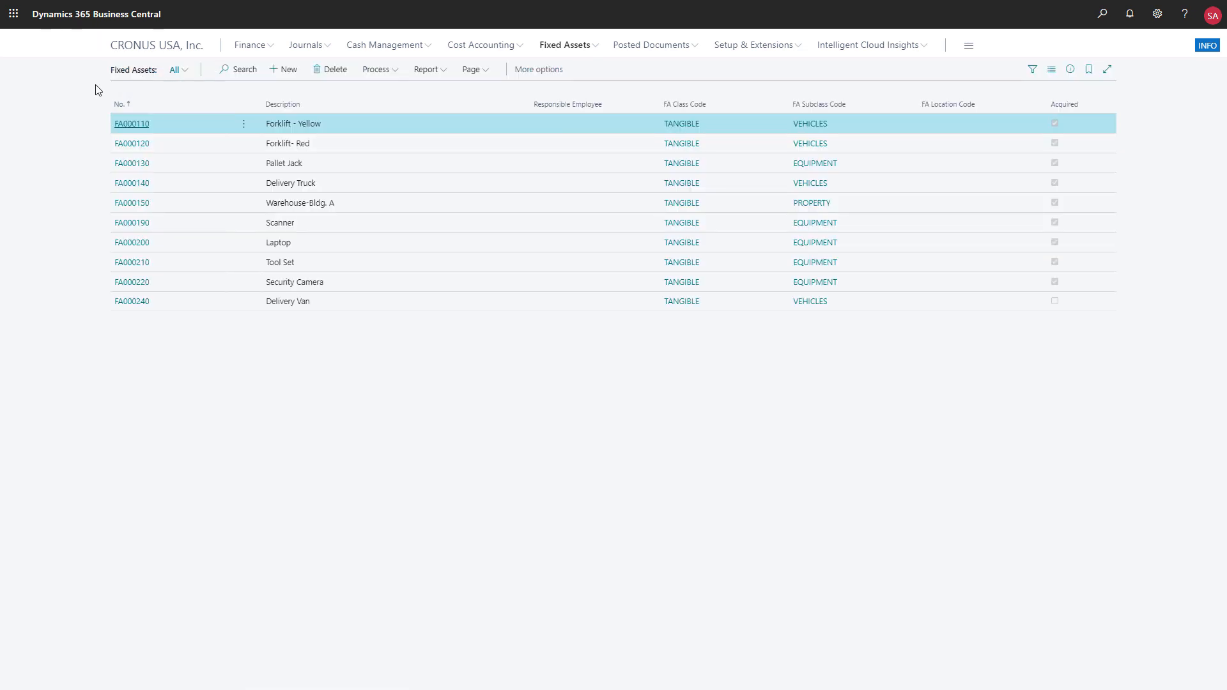
pyautogui.click(375, 74)
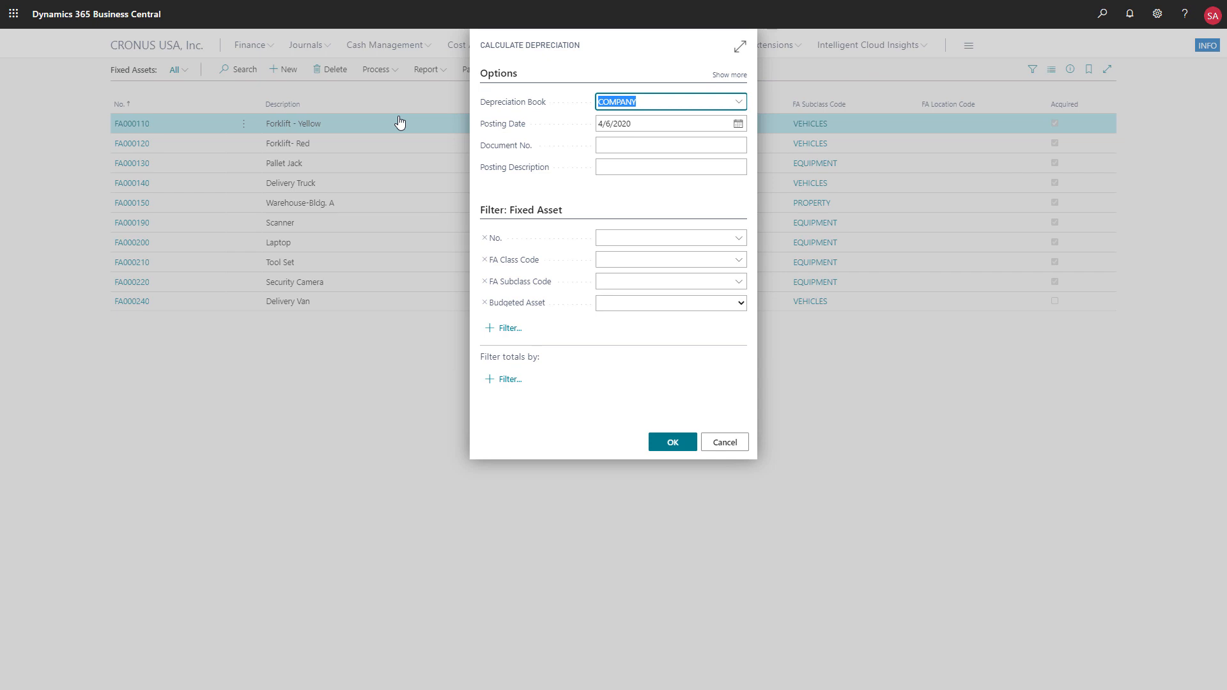
pyautogui.click(738, 127)
pyautogui.click(606, 142)
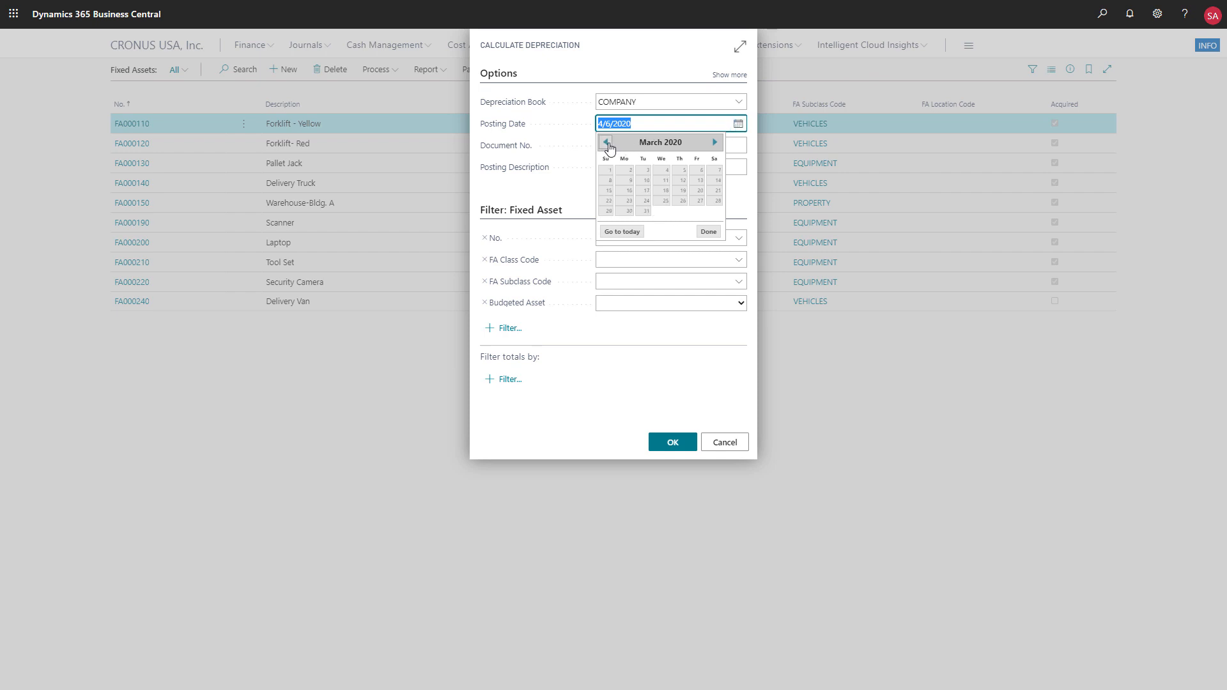
pyautogui.click(606, 171)
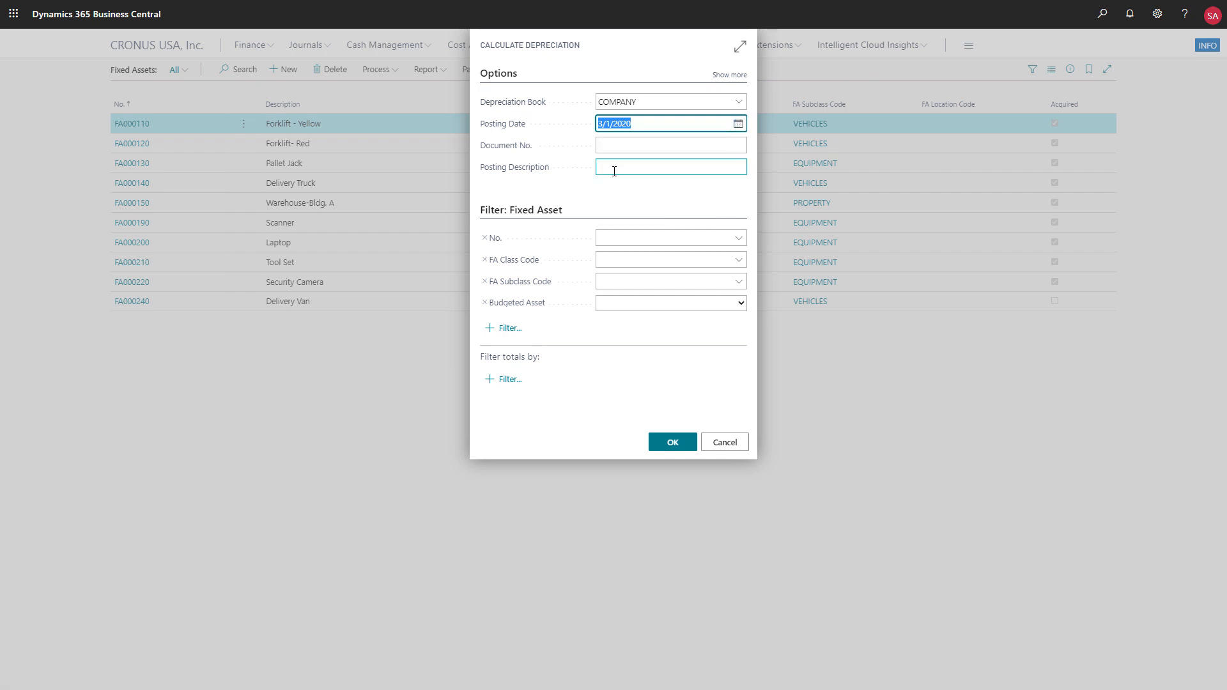
# - Show the additional depreciation options, set the posting date to 3/31/2020, and run the calculation, agreeing to open the journal
pyautogui.click(729, 75)
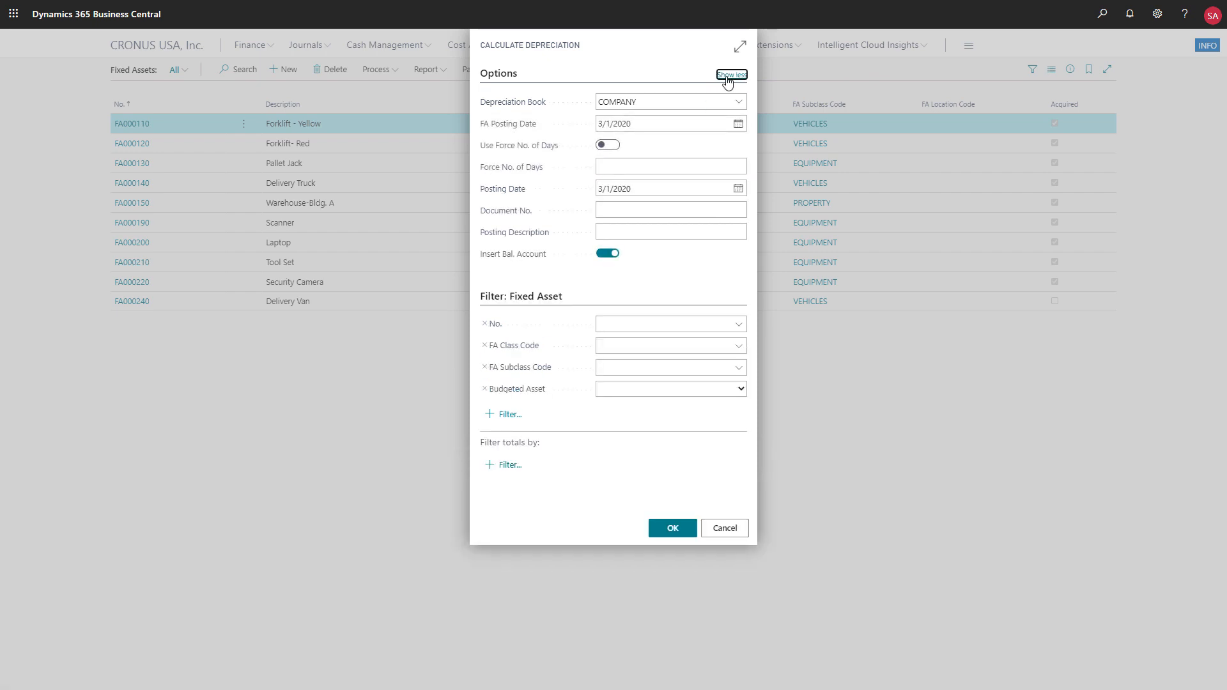
pyautogui.click(738, 189)
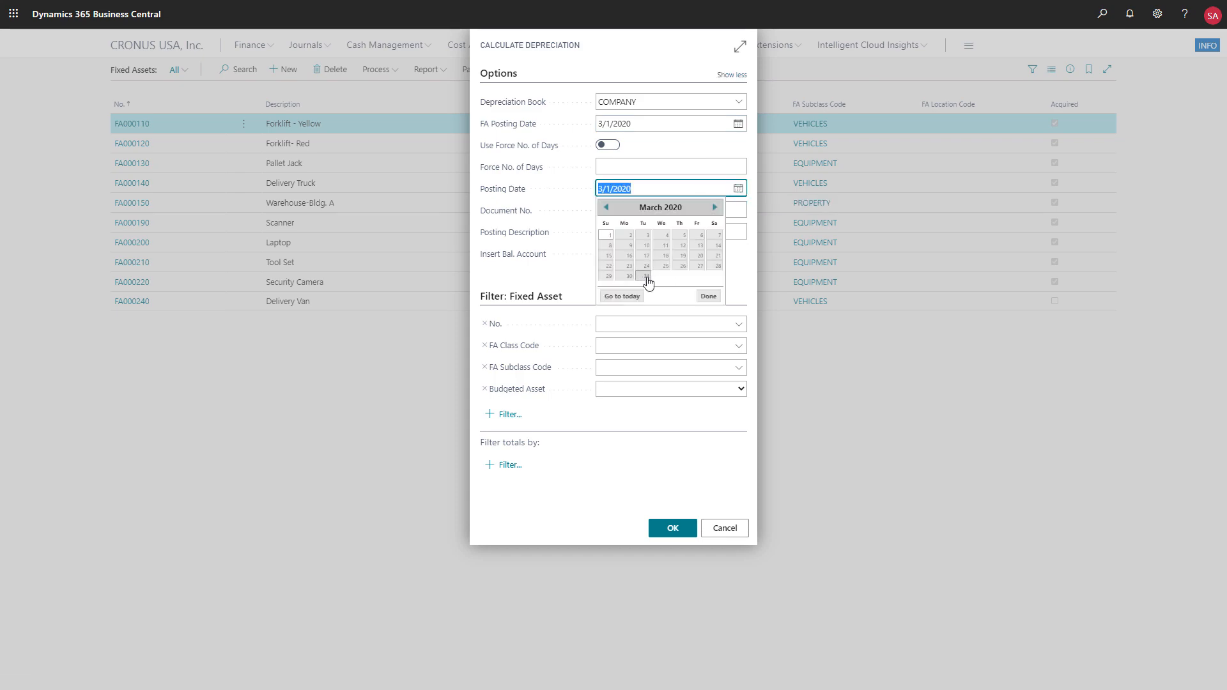
pyautogui.click(645, 276)
pyautogui.click(673, 529)
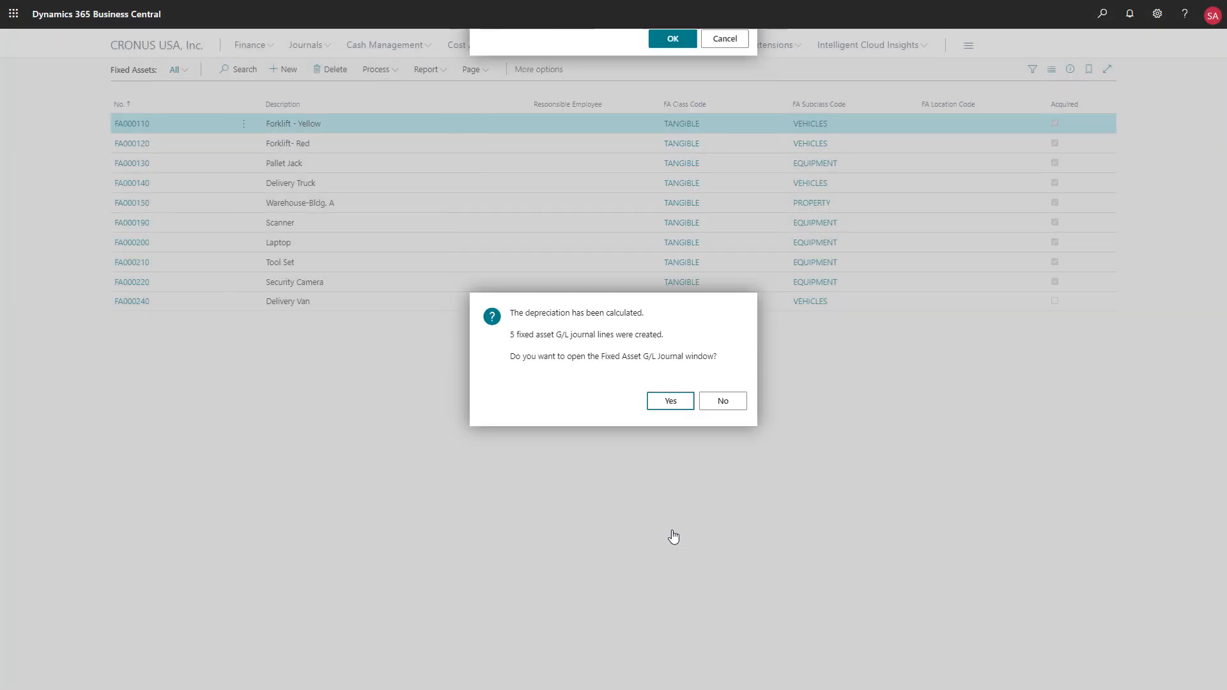
pyautogui.click(669, 402)
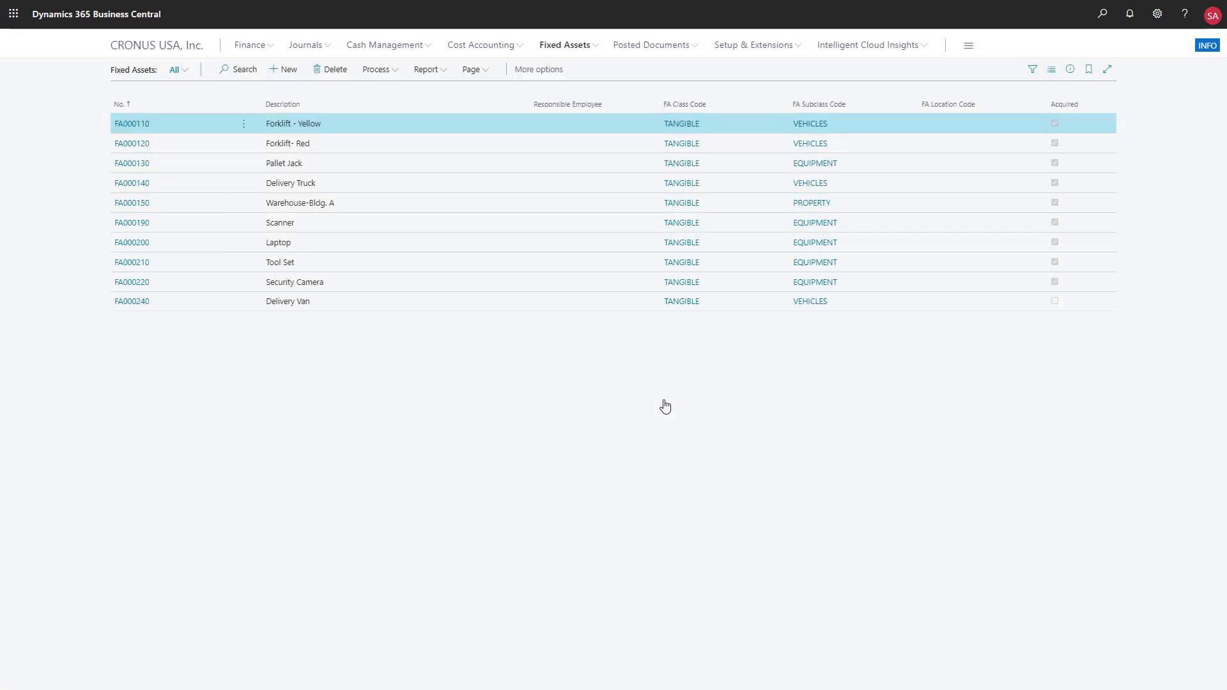
# - Post the AUTOMATIC batch from the list of fixed asset G/L journals
pyautogui.click(597, 49)
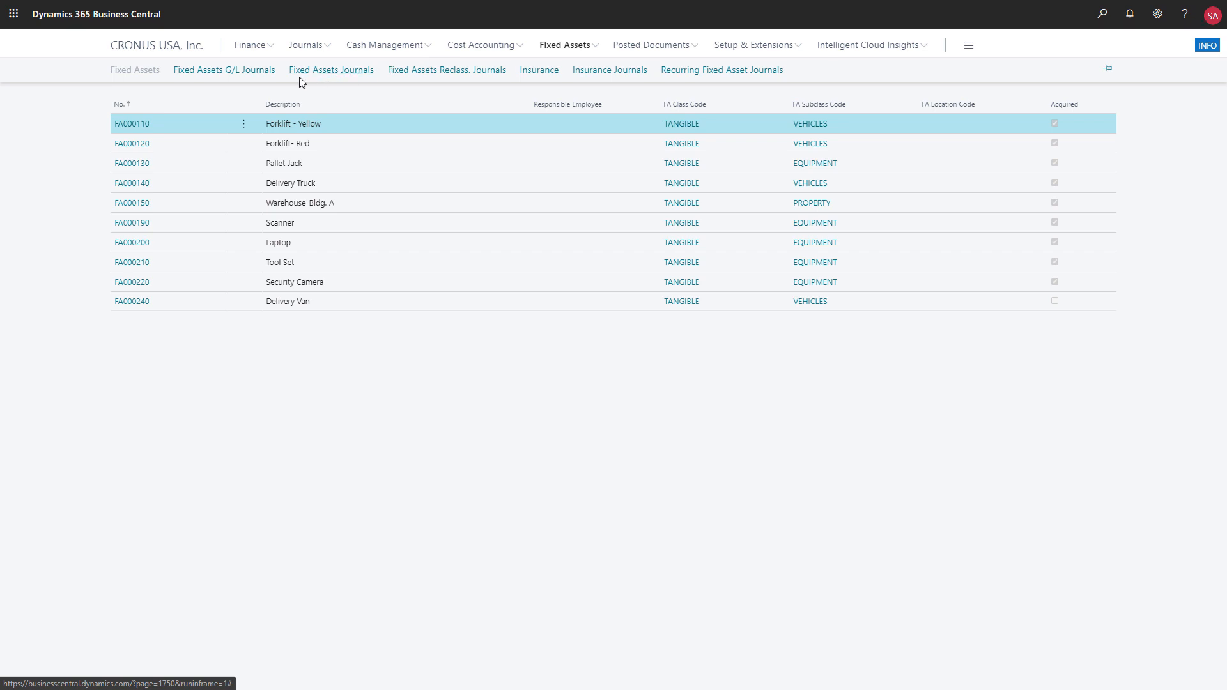
pyautogui.click(241, 72)
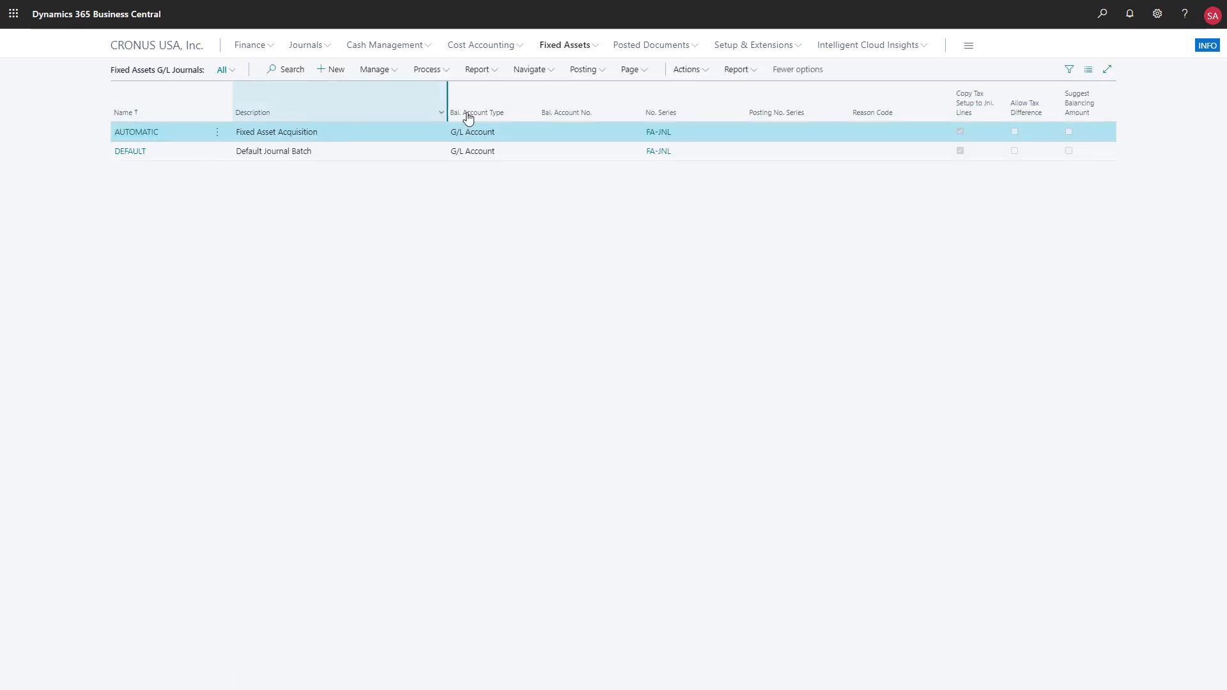
pyautogui.click(642, 76)
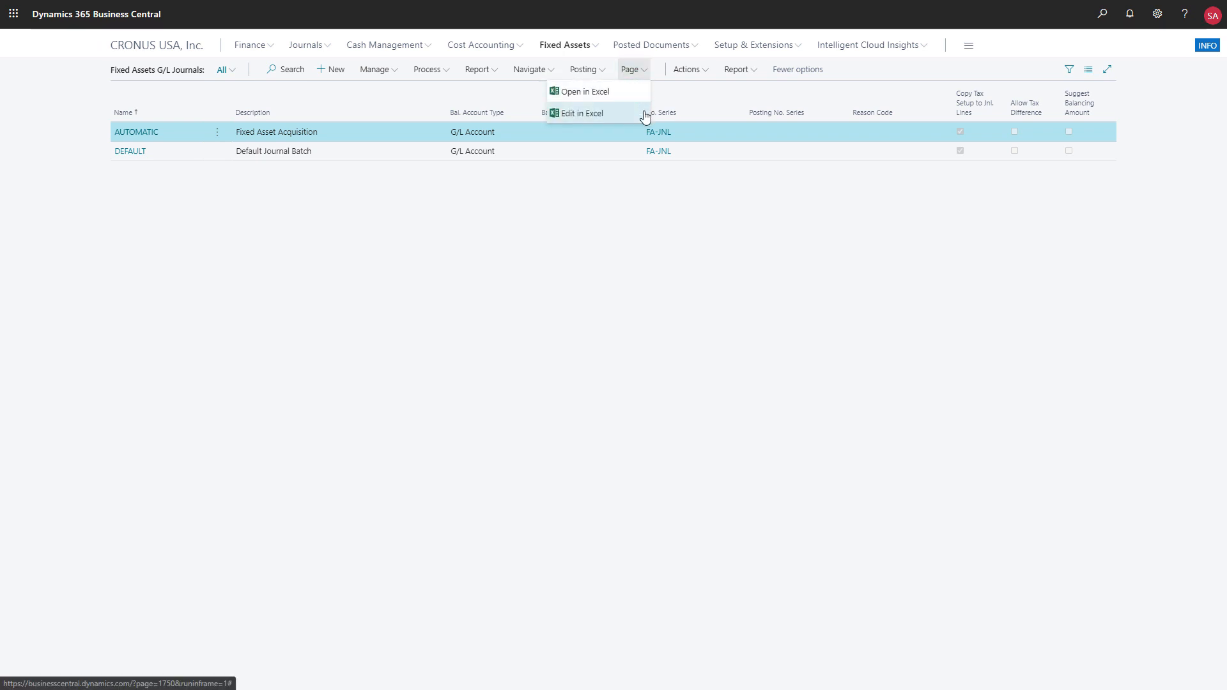
pyautogui.click(82, 144)
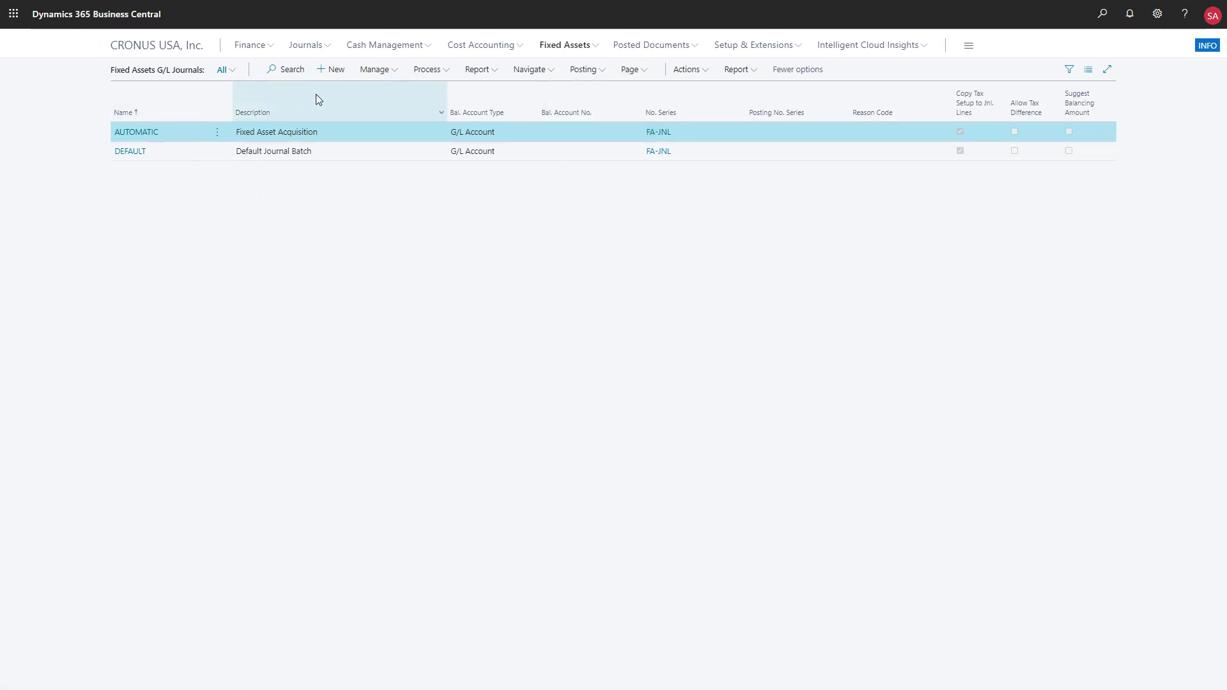
pyautogui.click(601, 71)
pyautogui.click(598, 93)
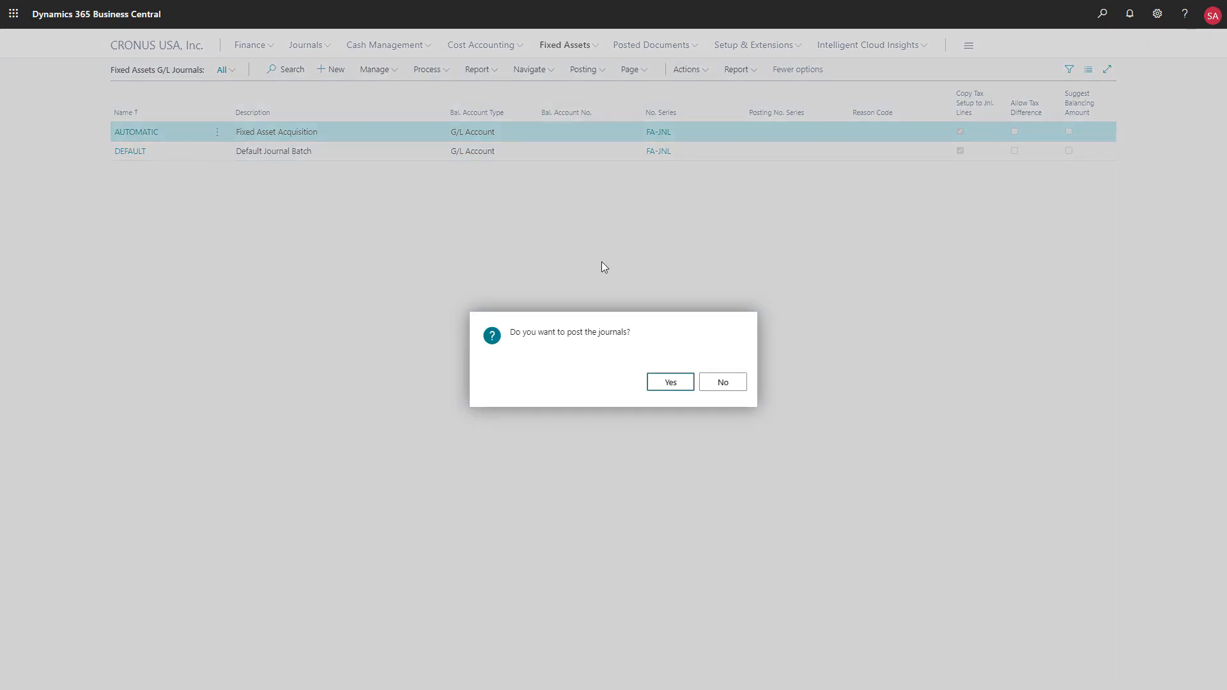
pyautogui.click(668, 384)
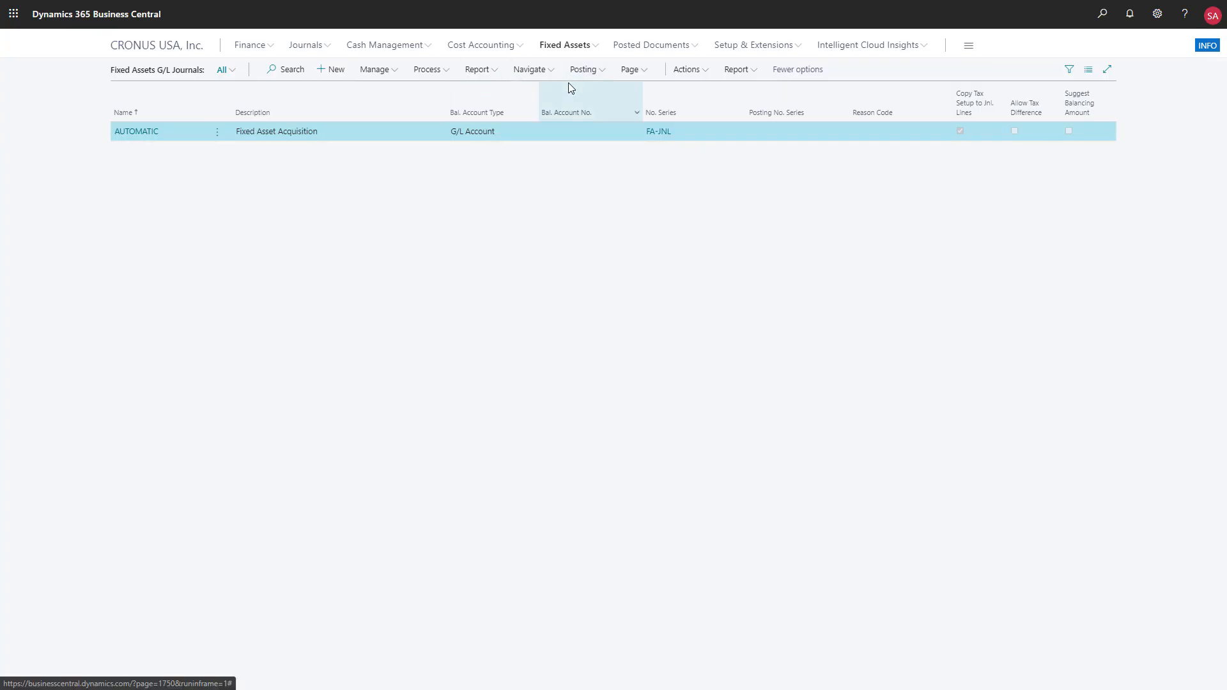
# - Review the reports available for the fixed assets list and on the card of Forklift - Yellow
pyautogui.click(593, 46)
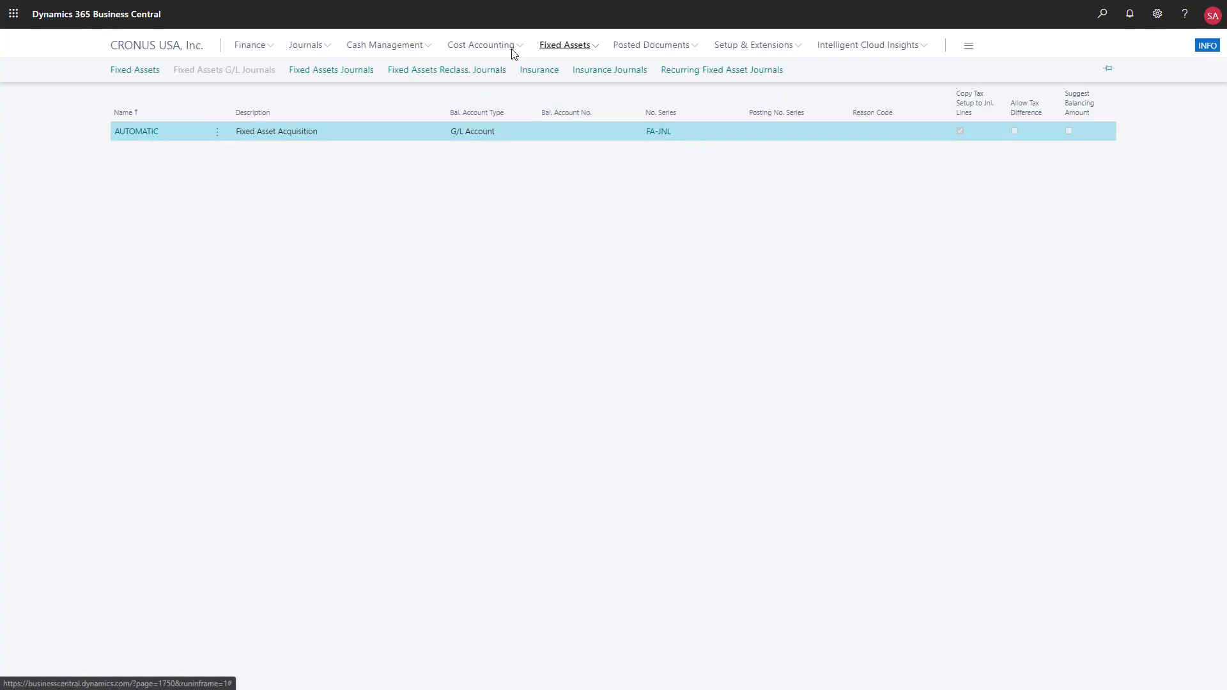
pyautogui.click(142, 73)
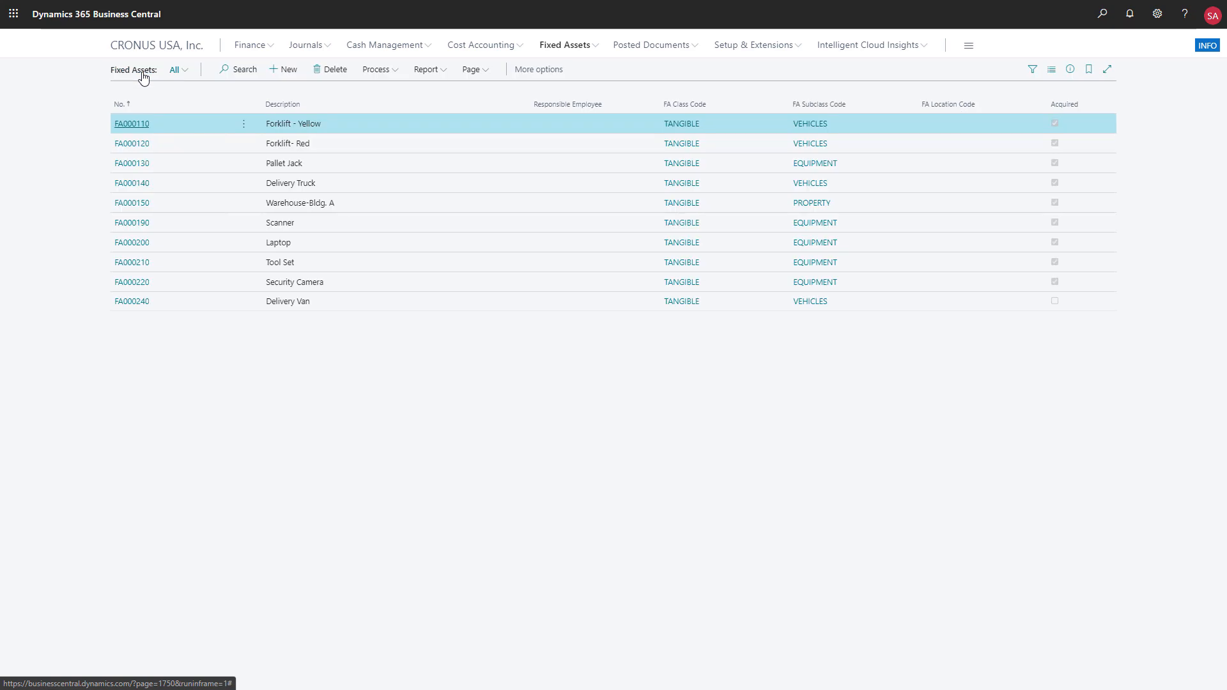
pyautogui.click(445, 71)
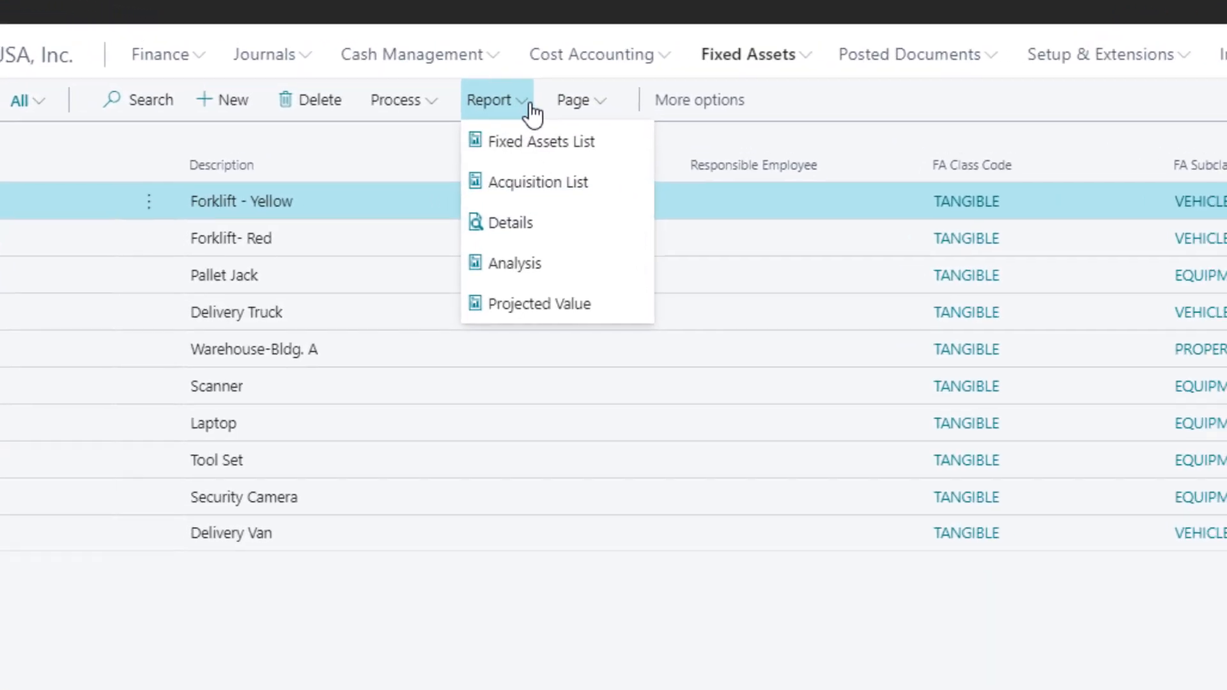
pyautogui.click(131, 124)
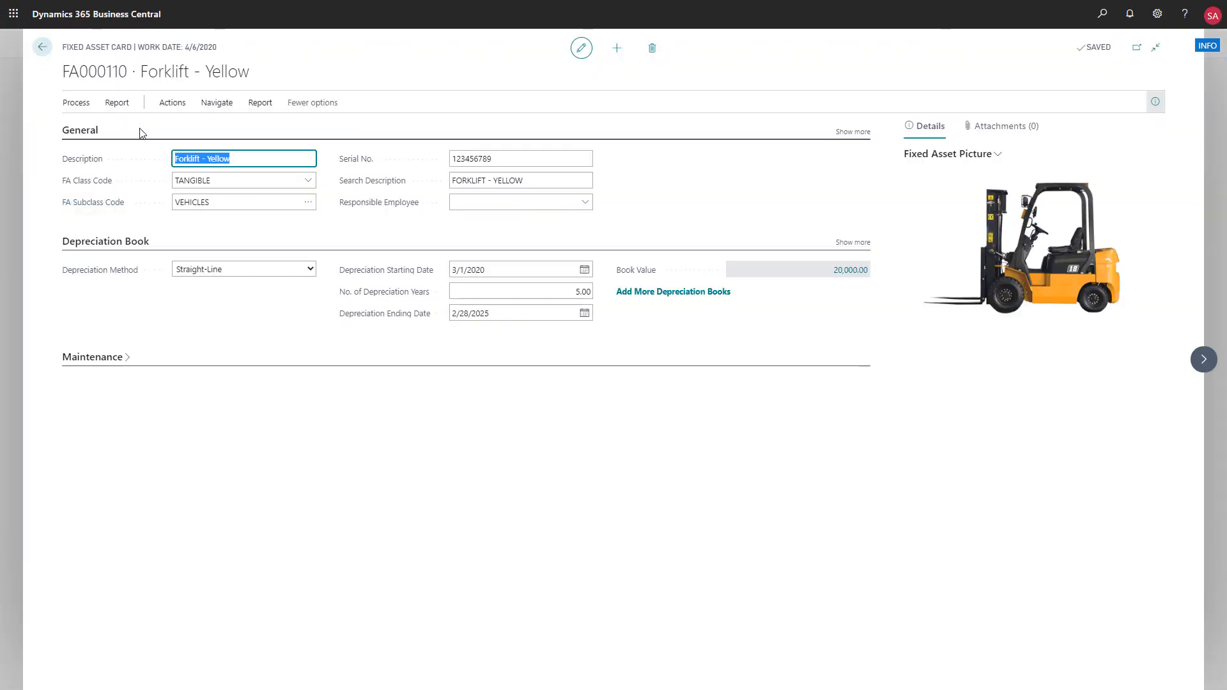
pyautogui.click(260, 102)
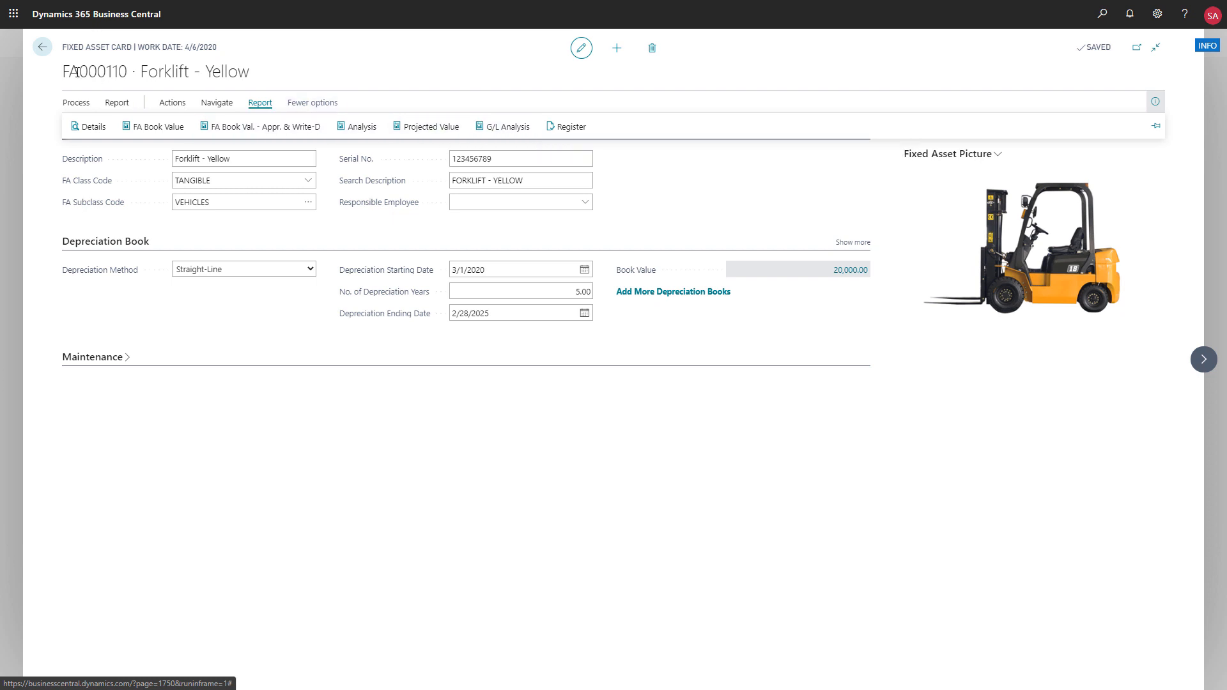
pyautogui.click(42, 47)
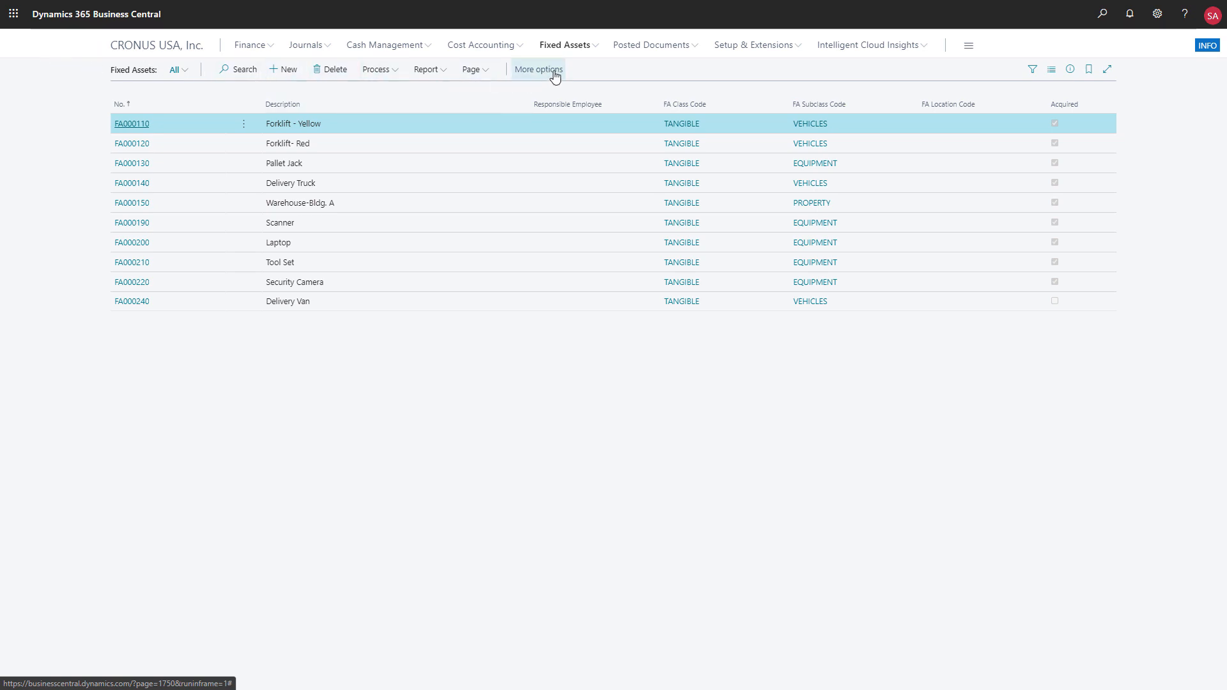
# - Examine the Vehicle Insurance card in the fixed asset insurance list
pyautogui.click(596, 48)
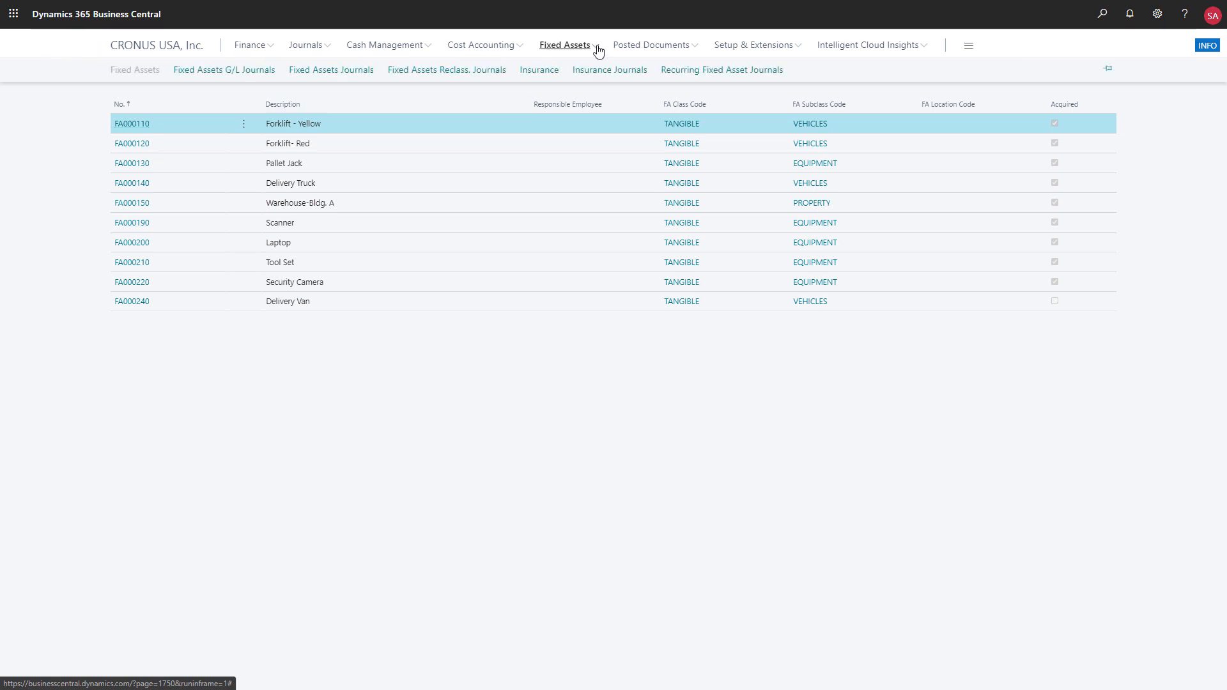
pyautogui.click(551, 74)
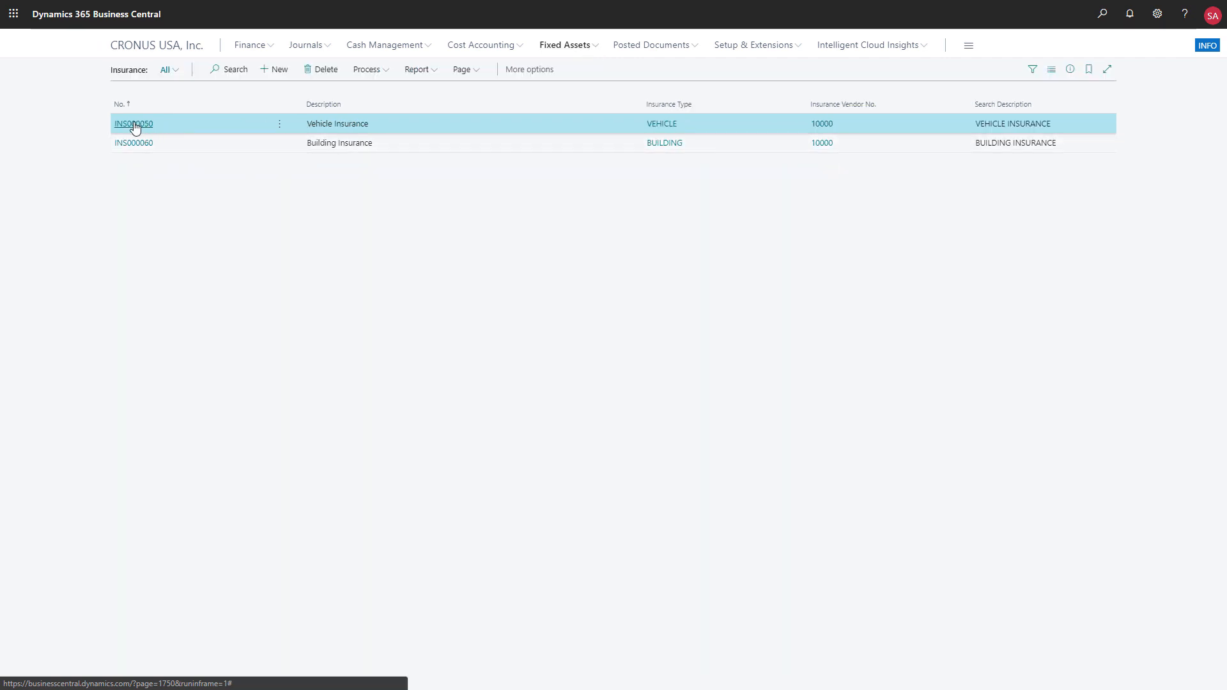
pyautogui.click(134, 124)
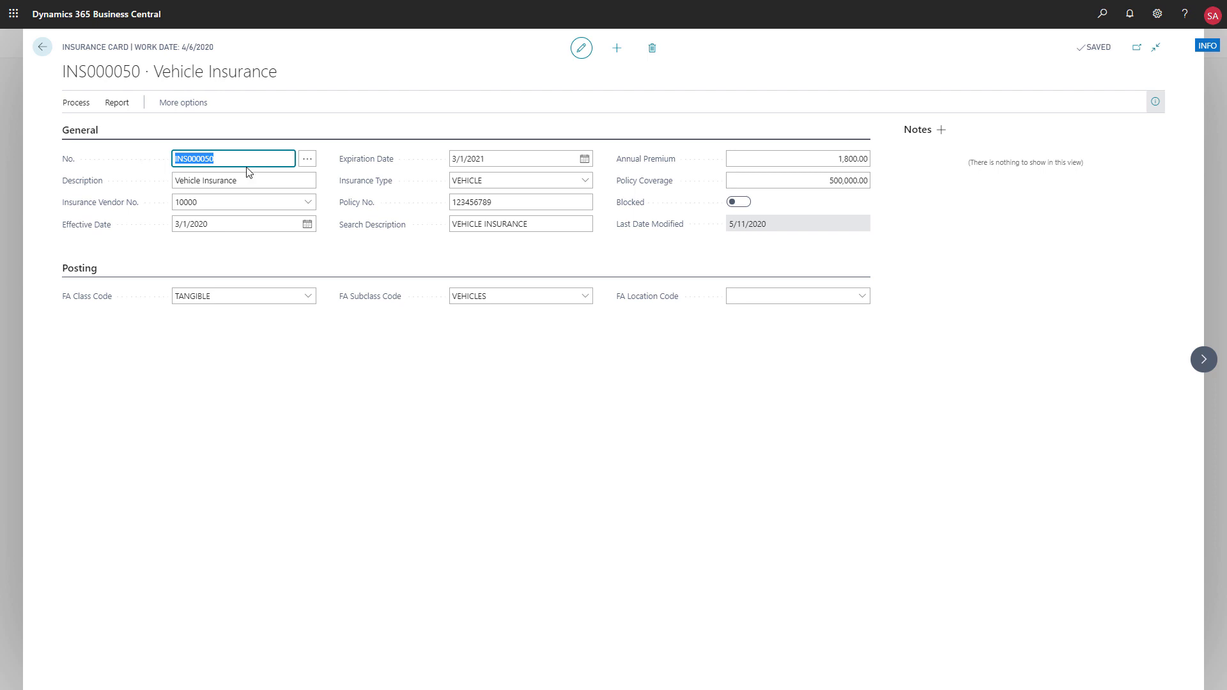
pyautogui.click(44, 53)
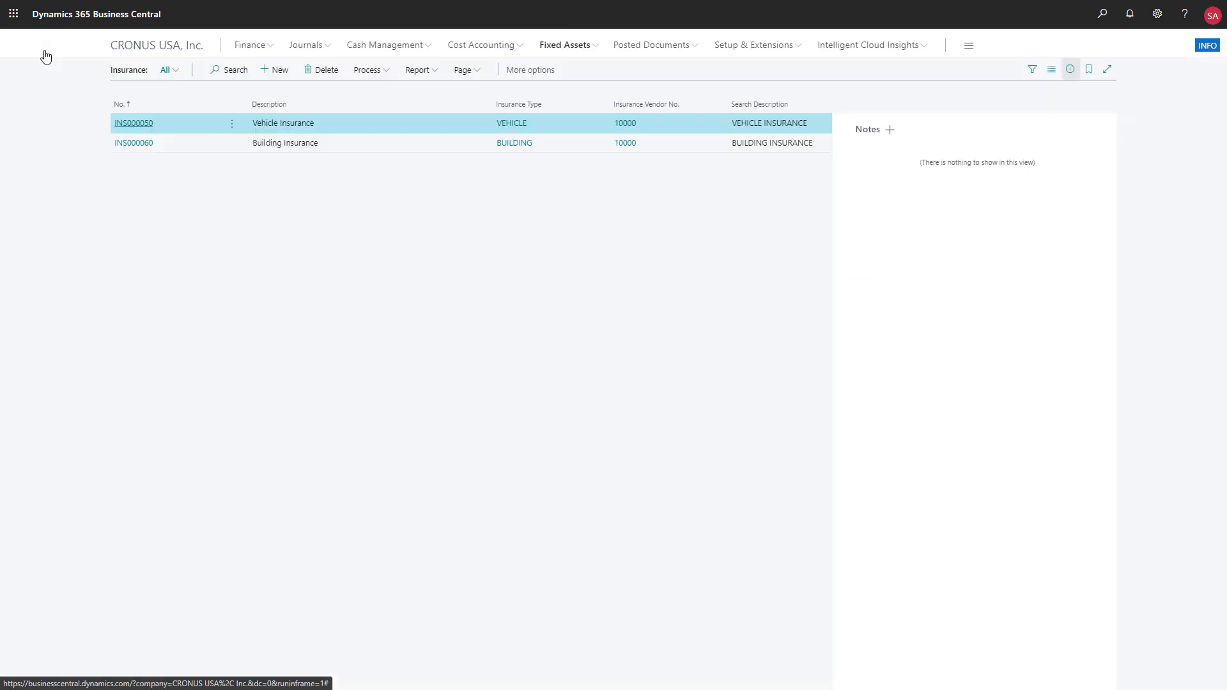
# - Examine the lines of the VEHICLE batch in the insurance journals
pyautogui.click(583, 51)
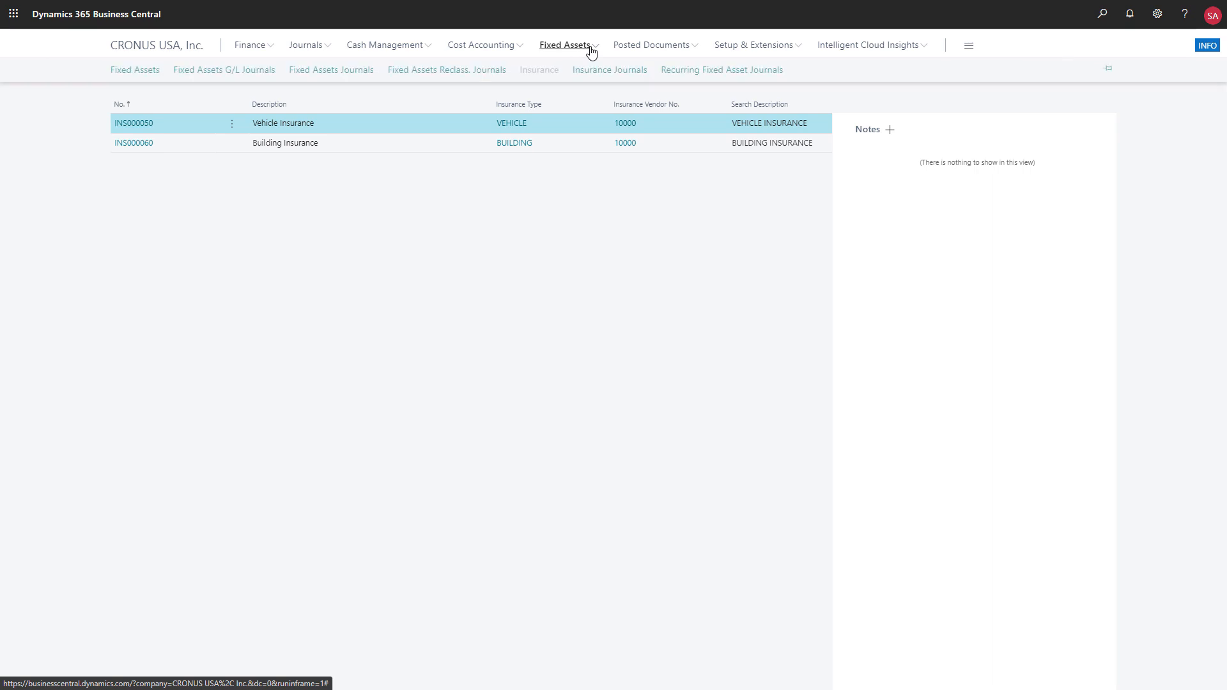
pyautogui.click(595, 71)
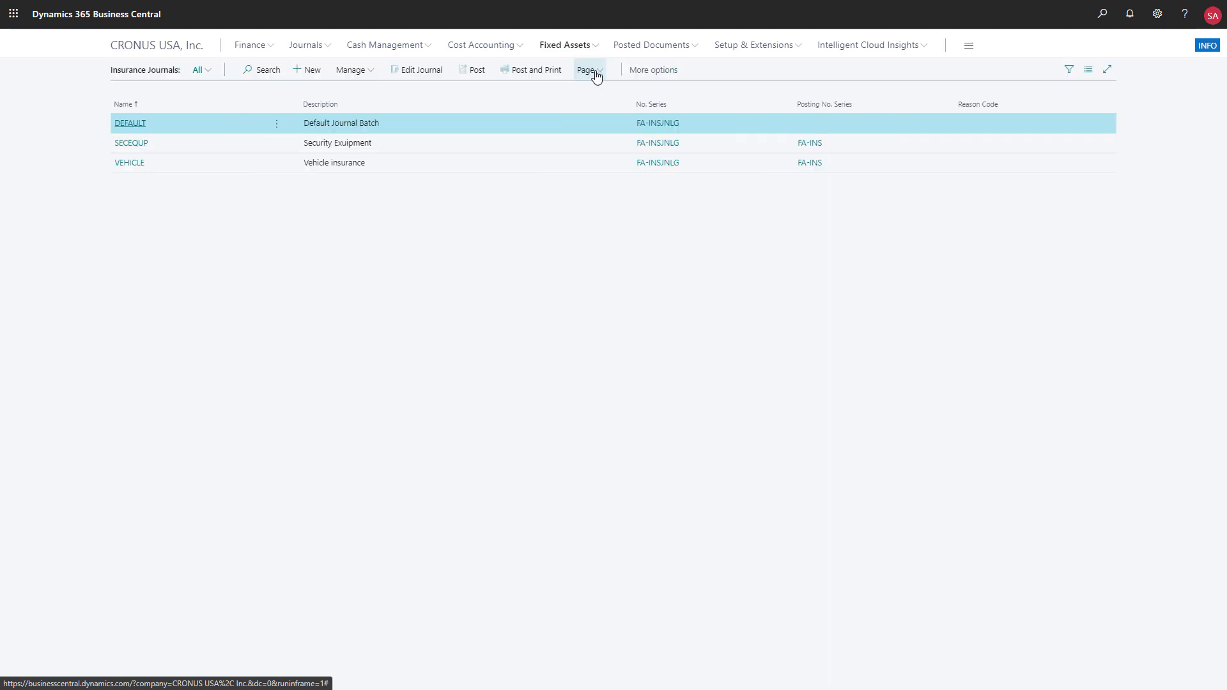
pyautogui.click(141, 167)
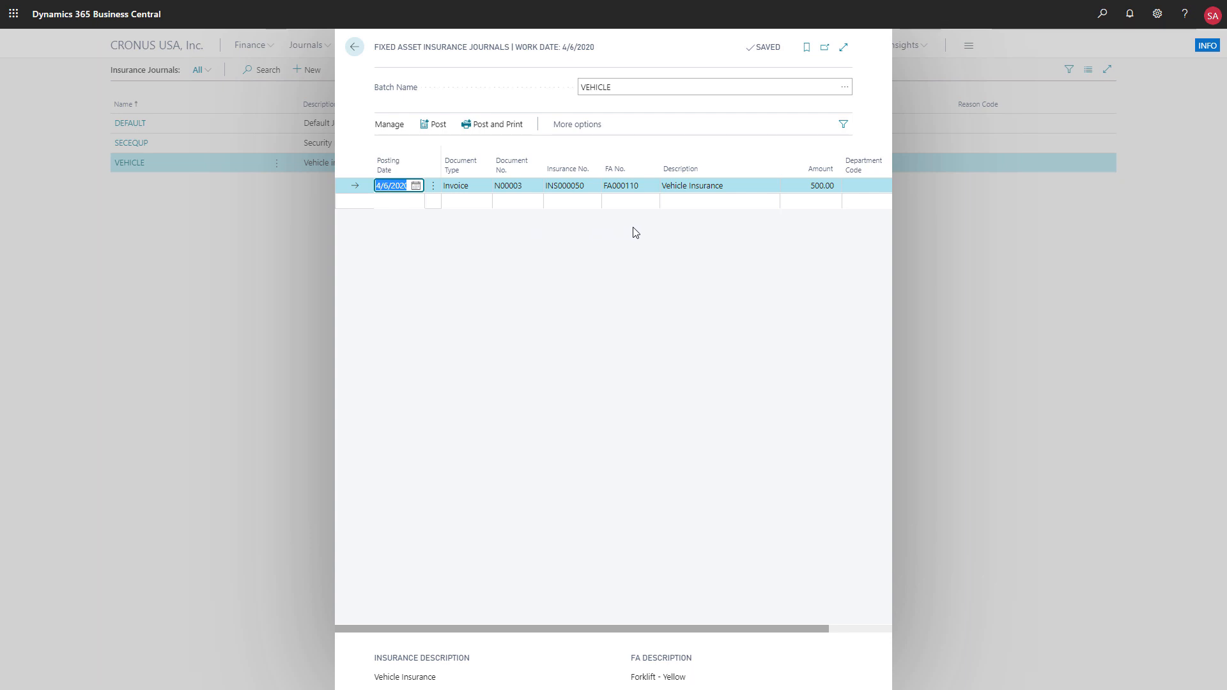
pyautogui.click(354, 47)
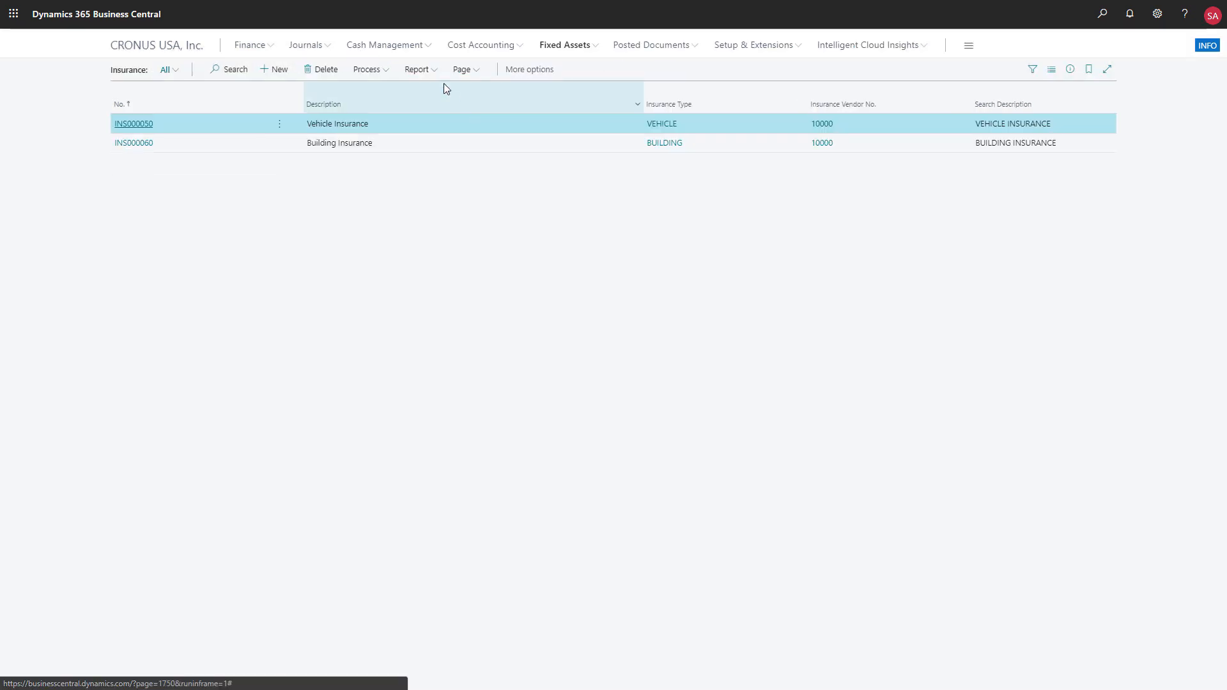
# - Preview the insurance report comparing policy coverage with total value insured, and return to the fixed assets list
pyautogui.click(435, 72)
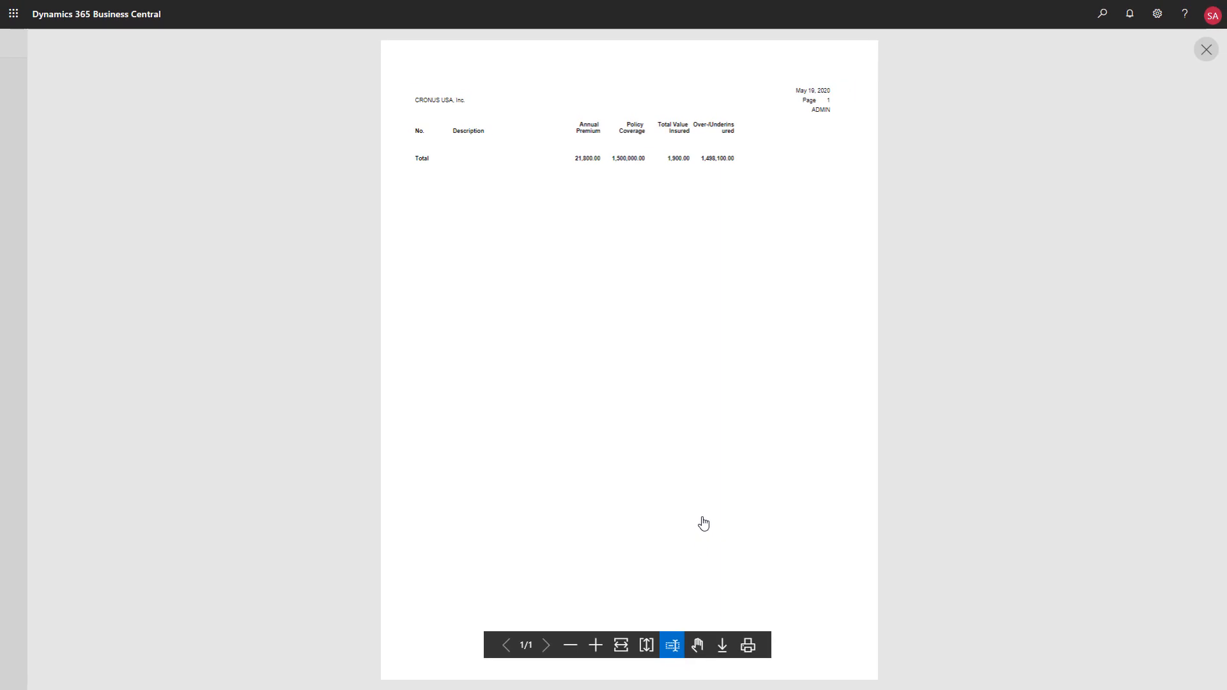
pyautogui.click(1202, 53)
pyautogui.click(595, 46)
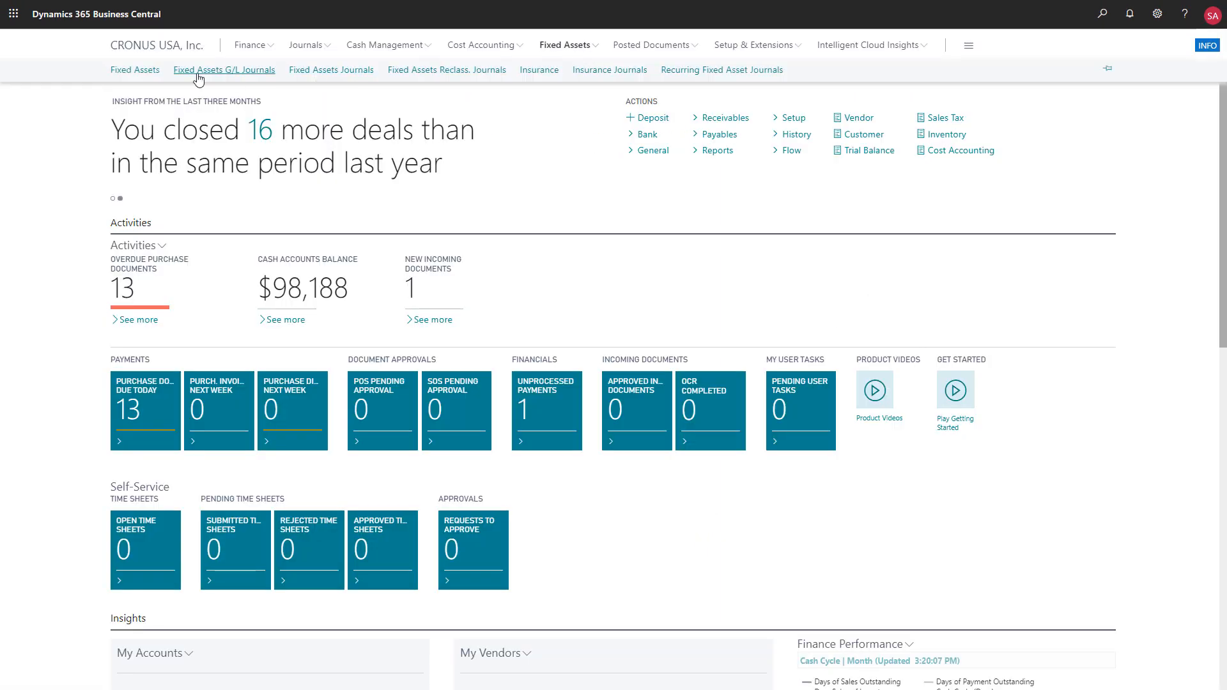
pyautogui.click(146, 71)
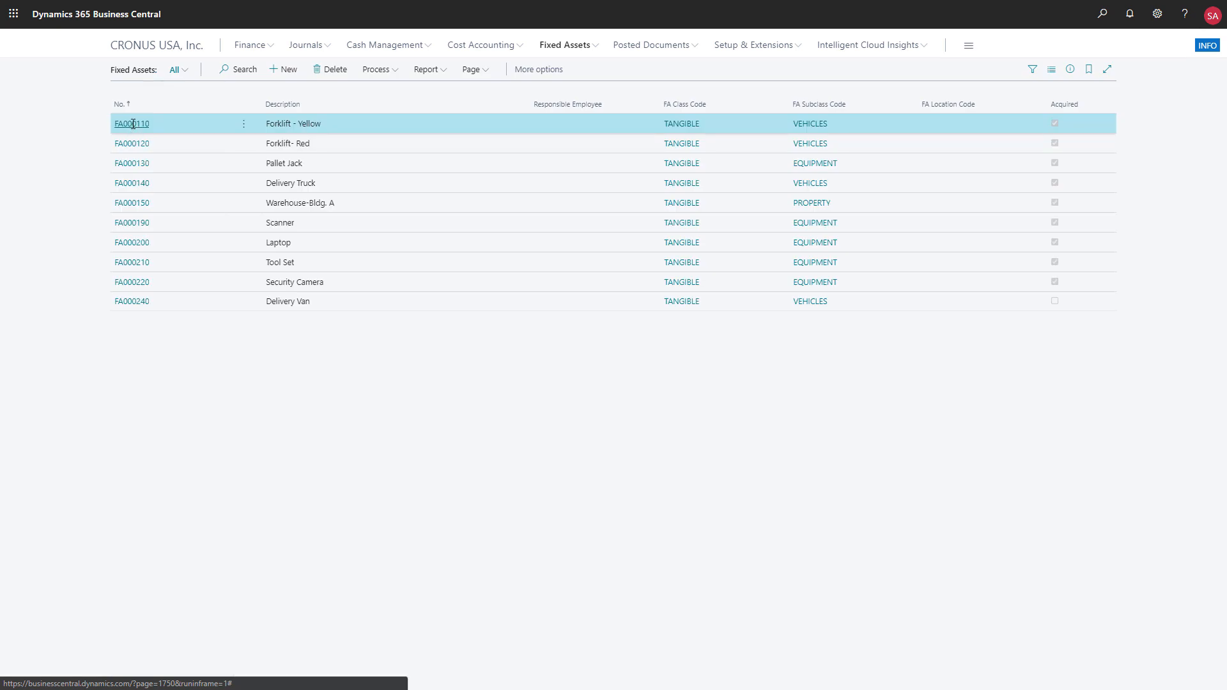
# - Examine the maintenance registration entries of the Forklift - Yellow fixed asset
pyautogui.click(133, 123)
pyautogui.click(217, 104)
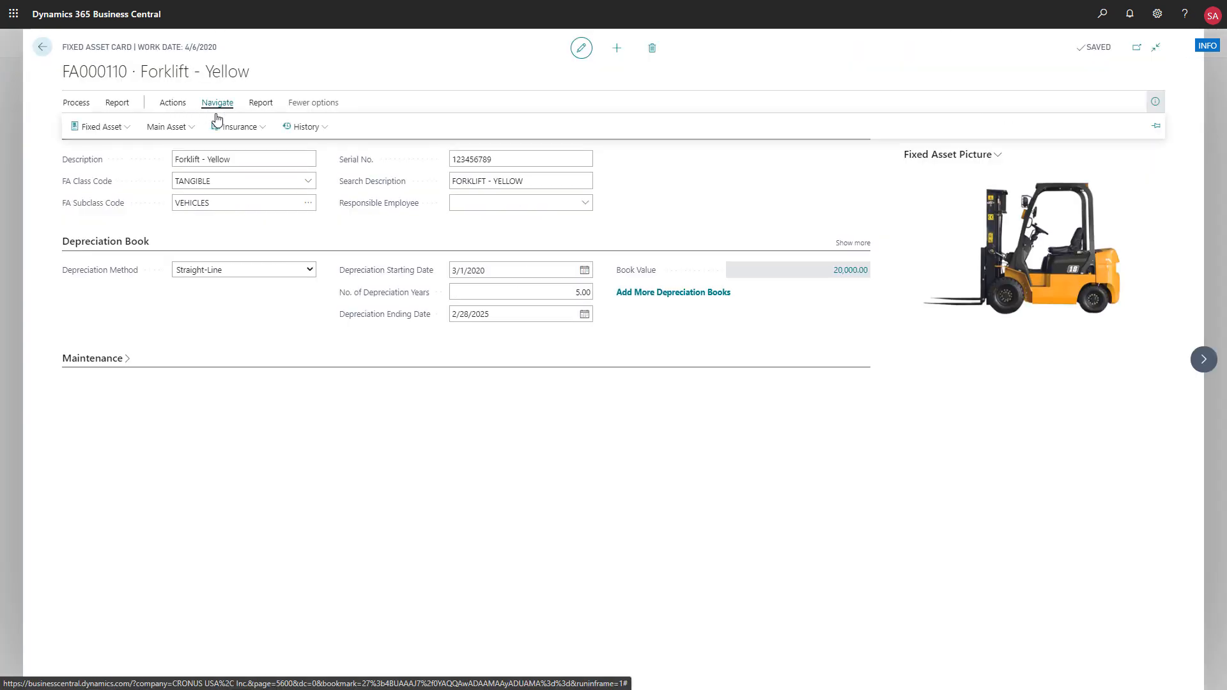
pyautogui.click(136, 129)
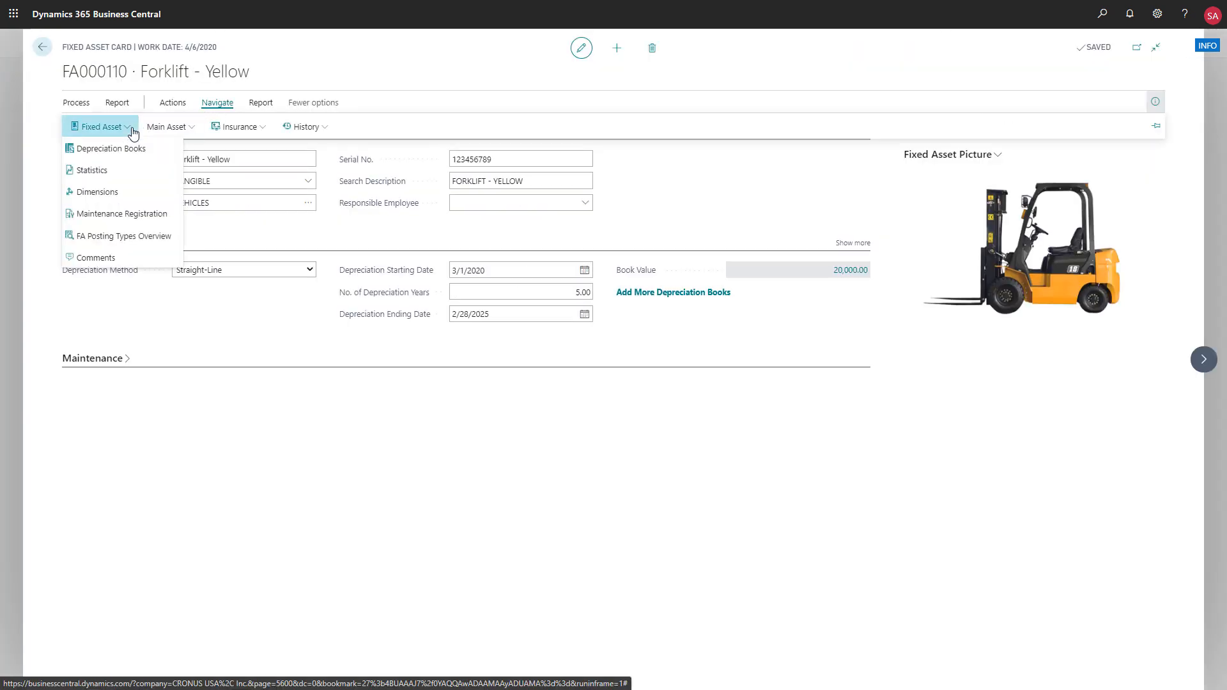
pyautogui.click(131, 215)
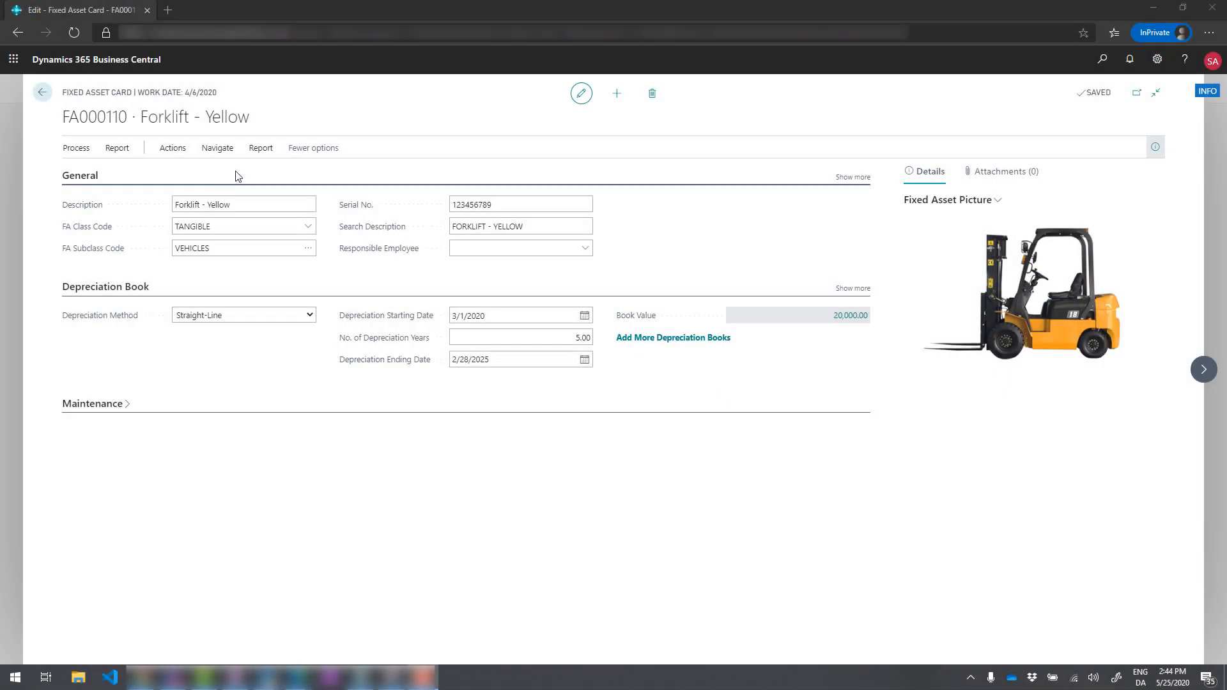
# - Preview the Fixed Asset Register report from the Forklift - Yellow card and return to the fixed assets list
pyautogui.click(260, 148)
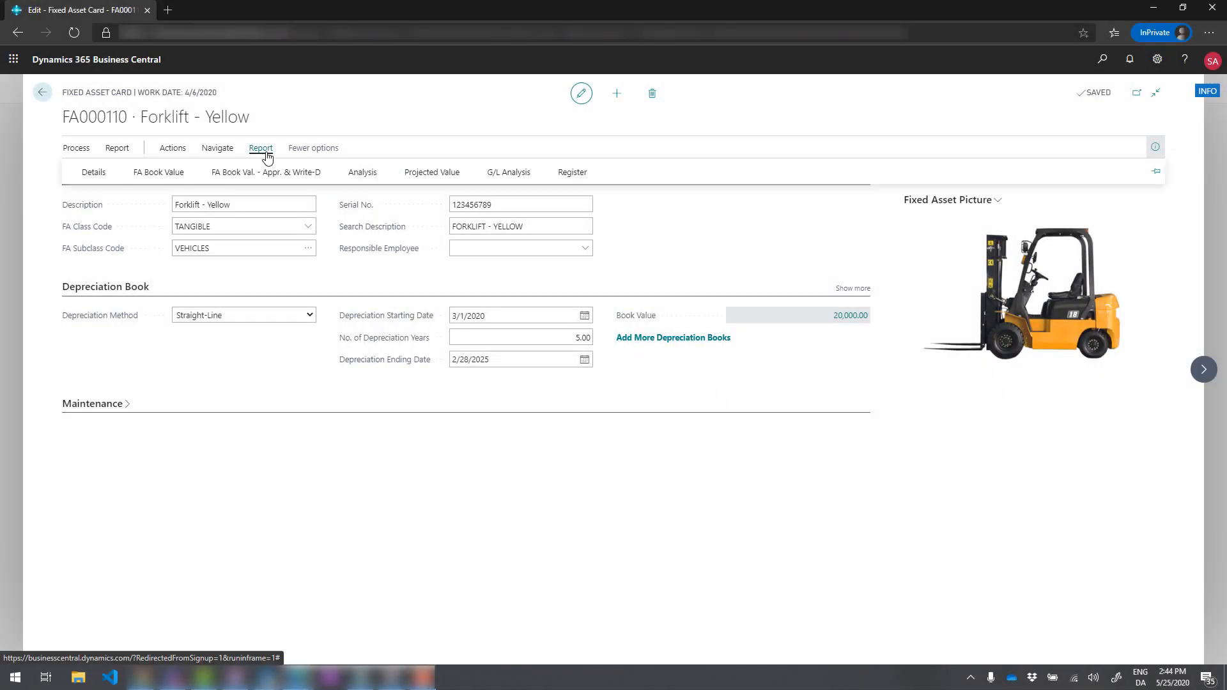
pyautogui.click(498, 174)
pyautogui.click(668, 318)
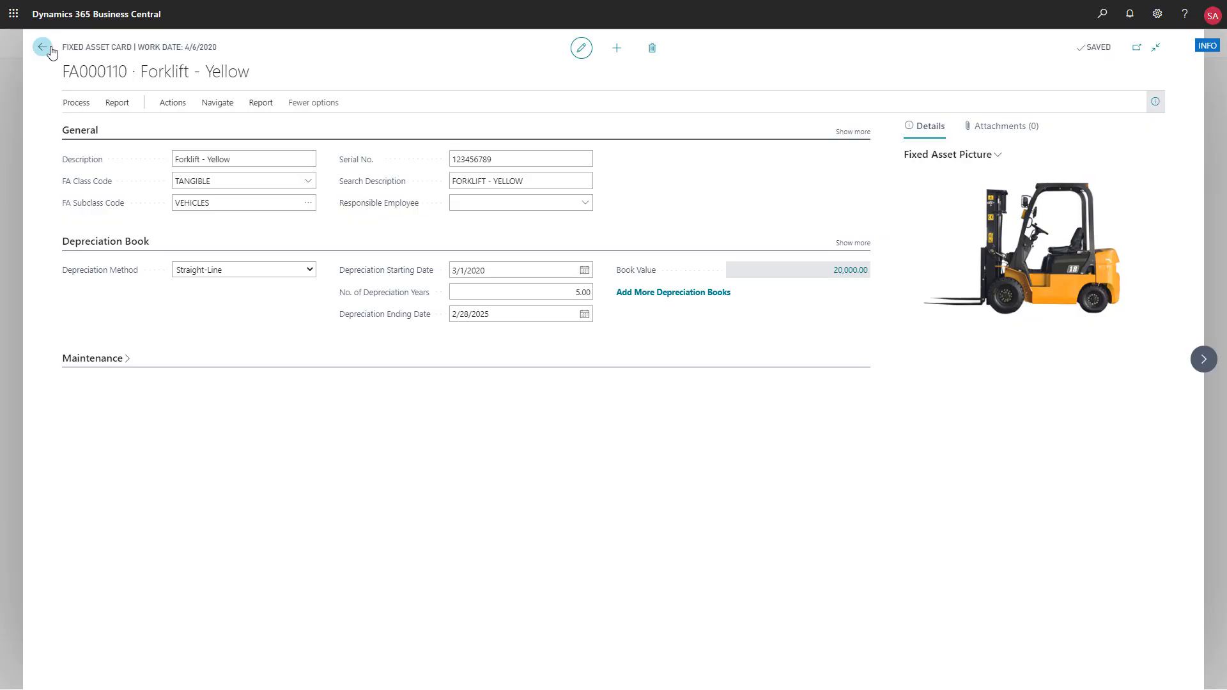
pyautogui.click(43, 47)
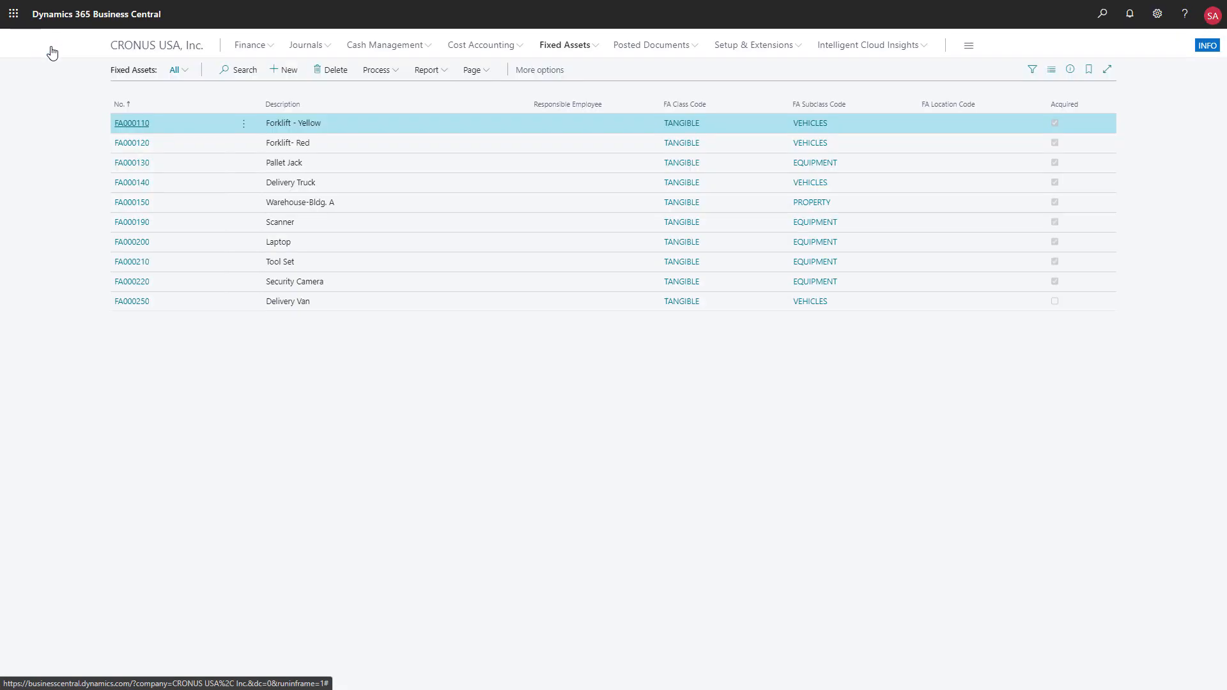
# - Examine the FA posting types available for the journal line in the DEFAULT batch of the fixed assets G/L journals, leaving the line as is
pyautogui.click(597, 50)
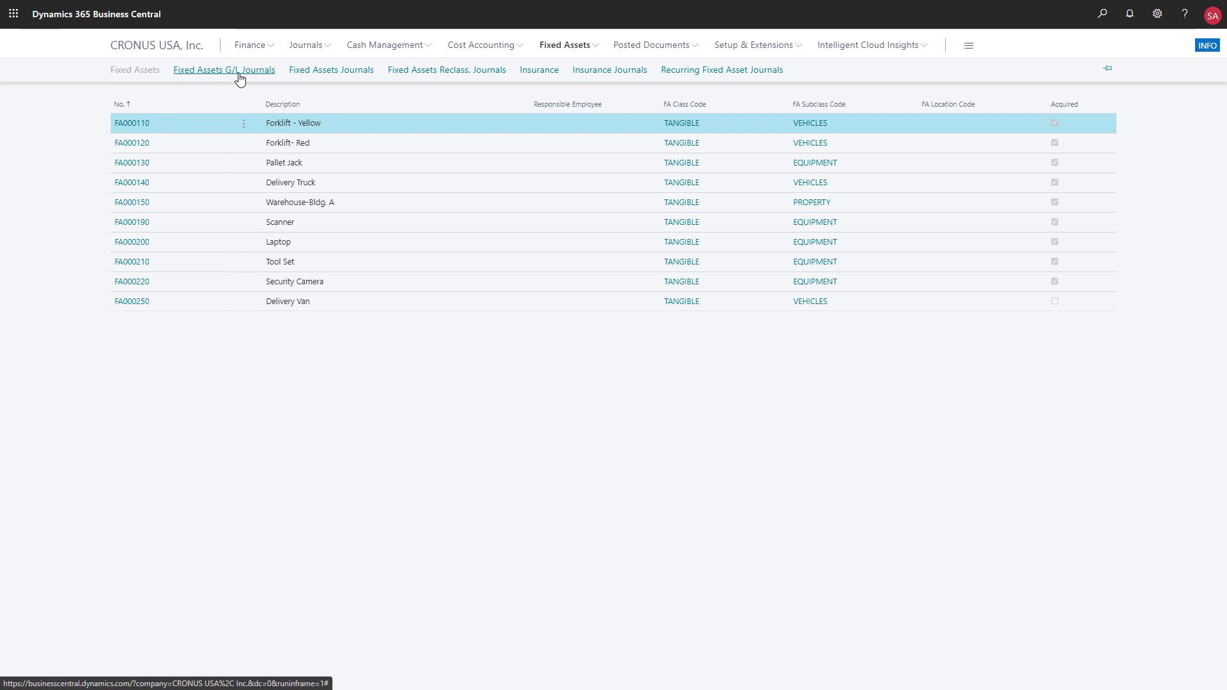
pyautogui.click(240, 72)
pyautogui.click(138, 158)
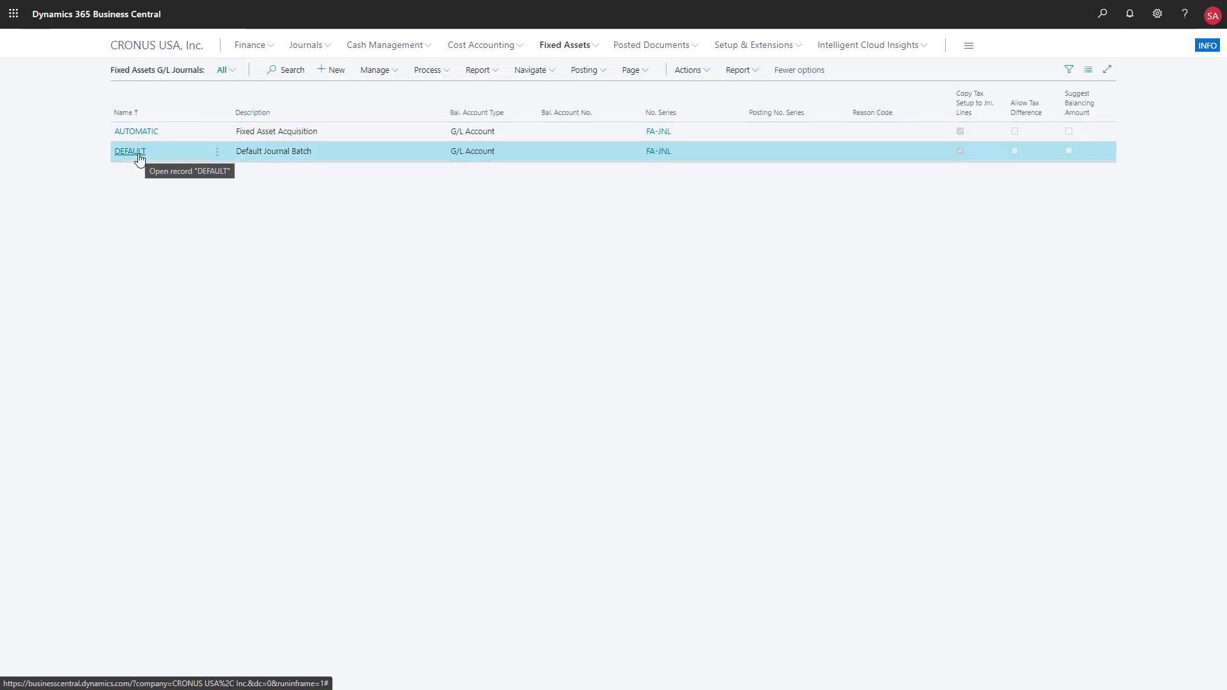
pyautogui.click(133, 151)
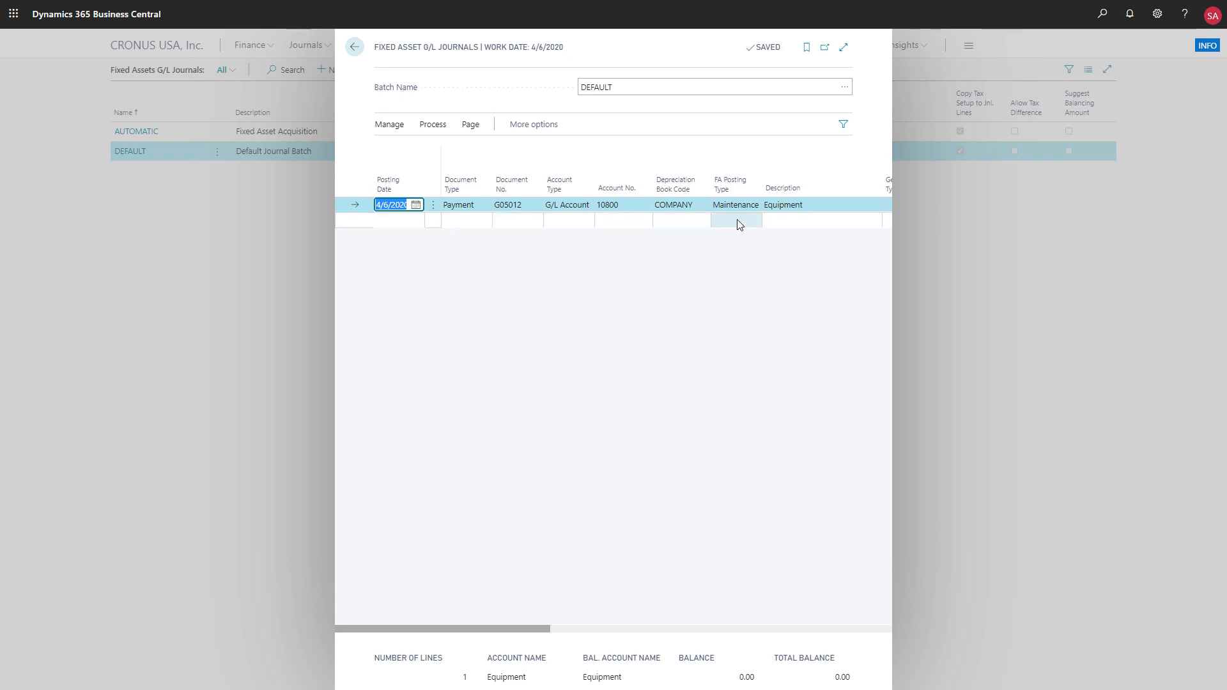
pyautogui.click(756, 209)
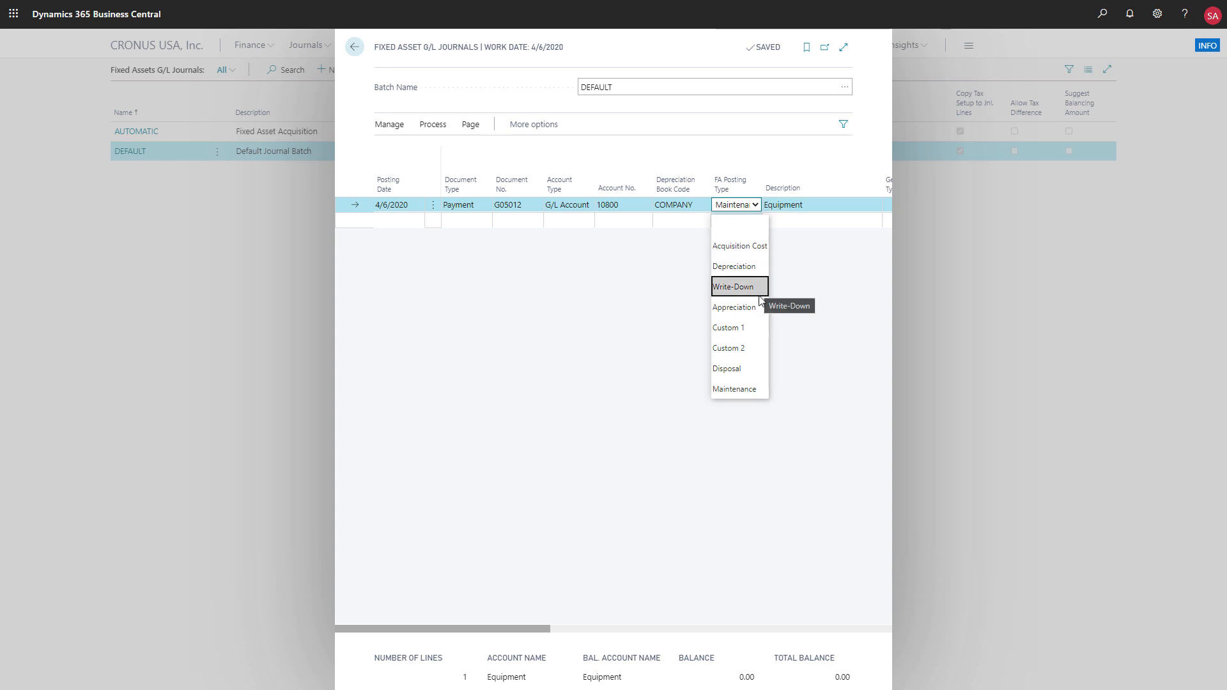
pyautogui.click(793, 284)
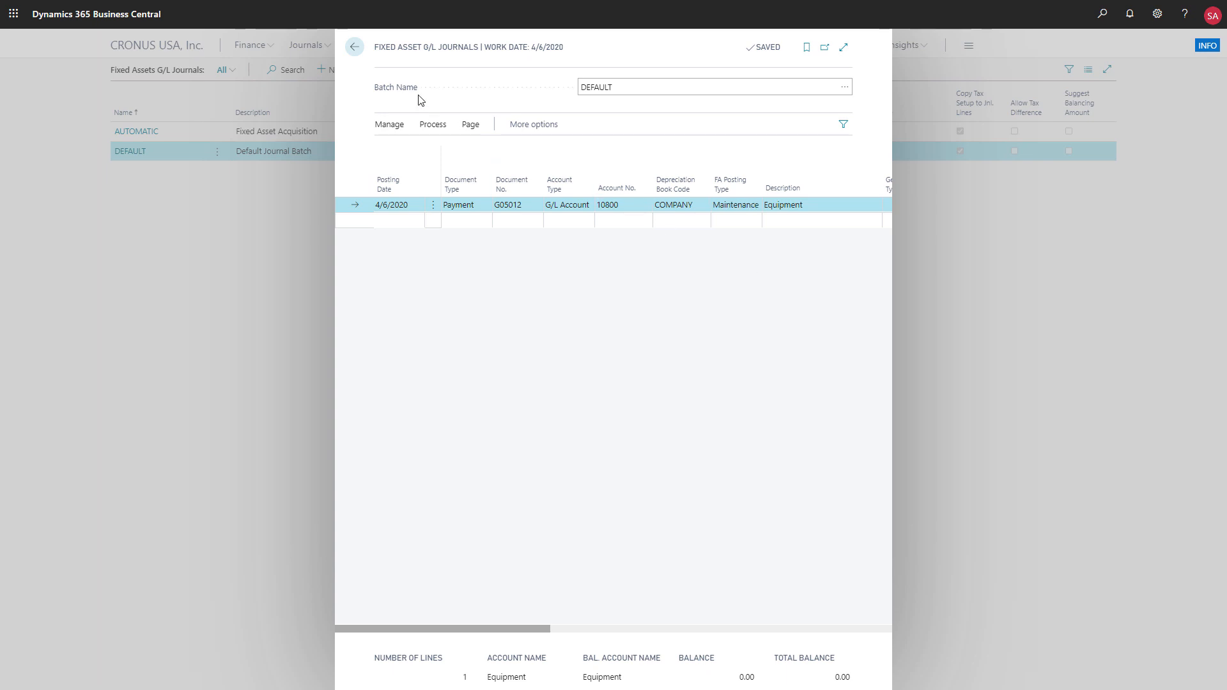
pyautogui.click(354, 47)
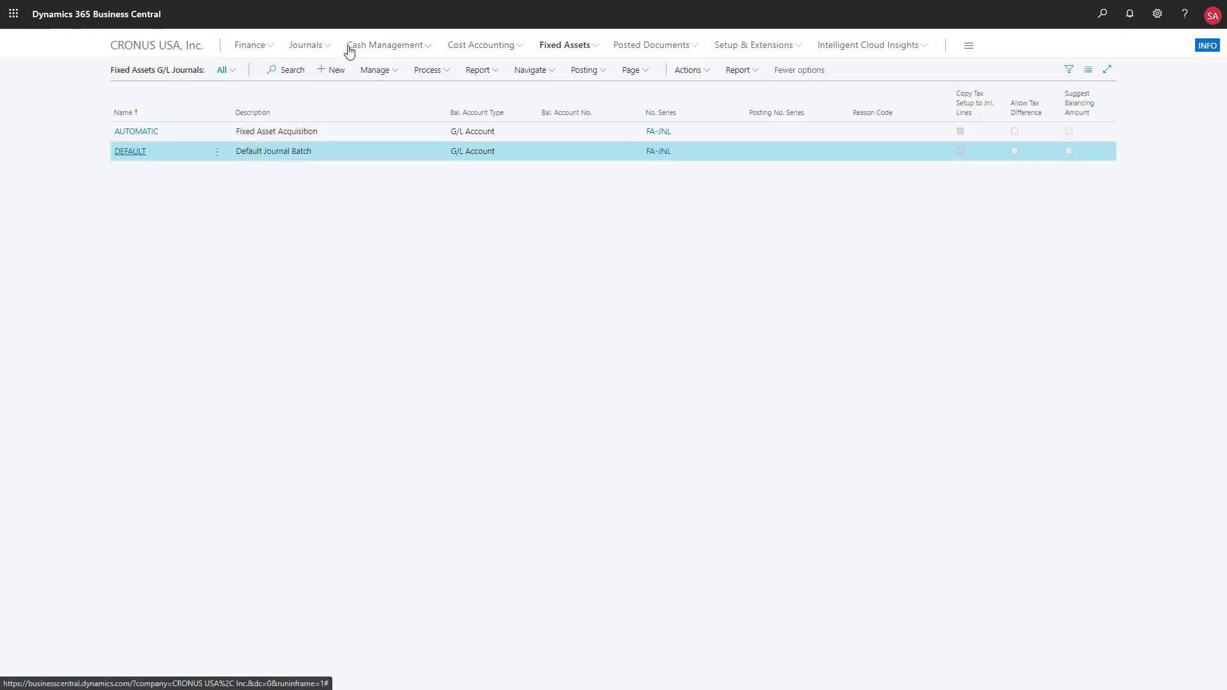
# - Review the basic and extended sets of reports offered for the fixed assets list, including Analysis and Projected Value
pyautogui.click(595, 51)
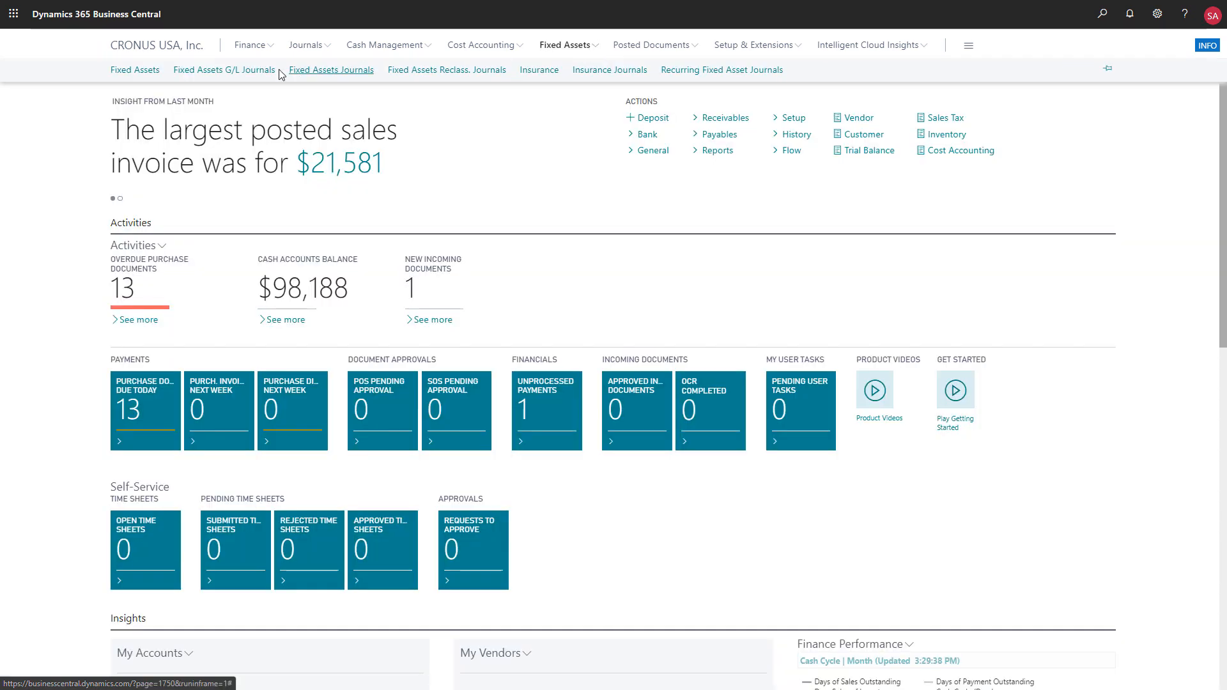
pyautogui.click(154, 76)
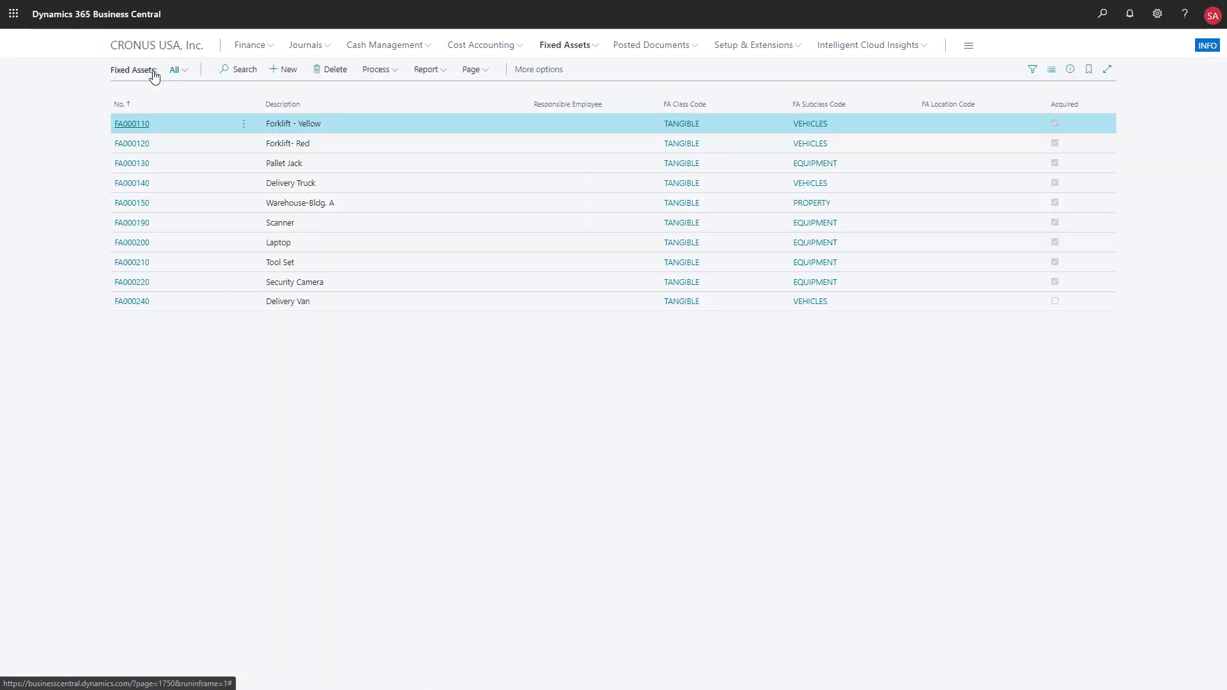
pyautogui.click(442, 74)
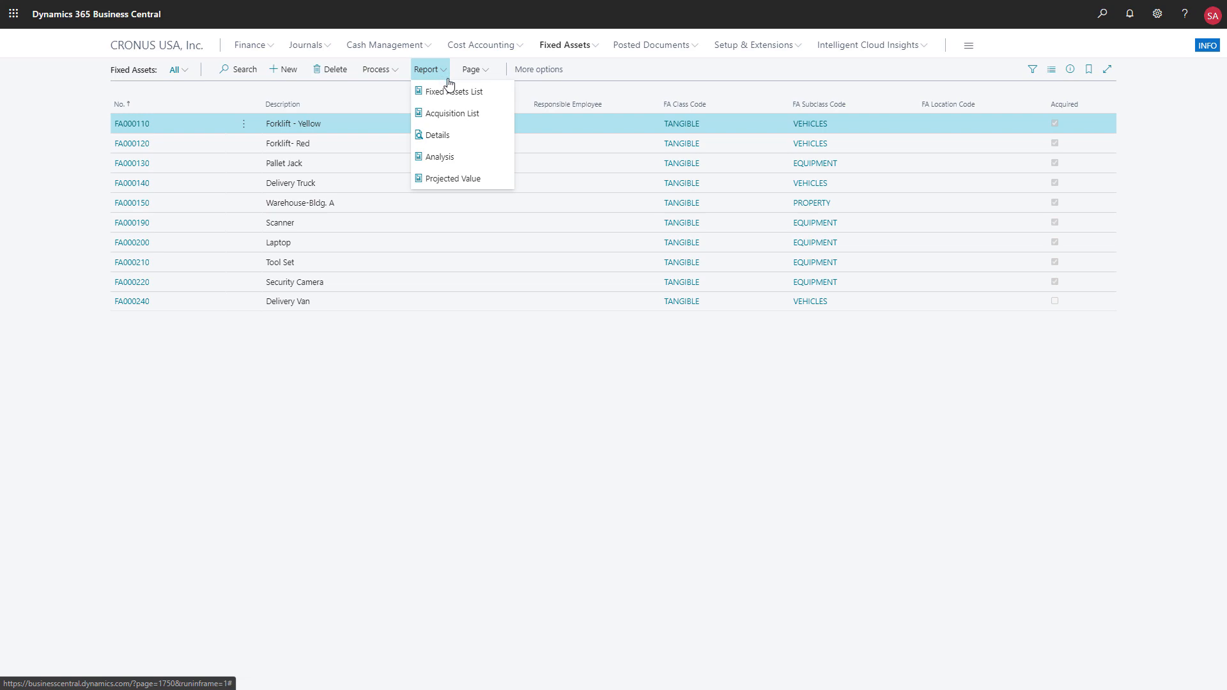
pyautogui.click(448, 158)
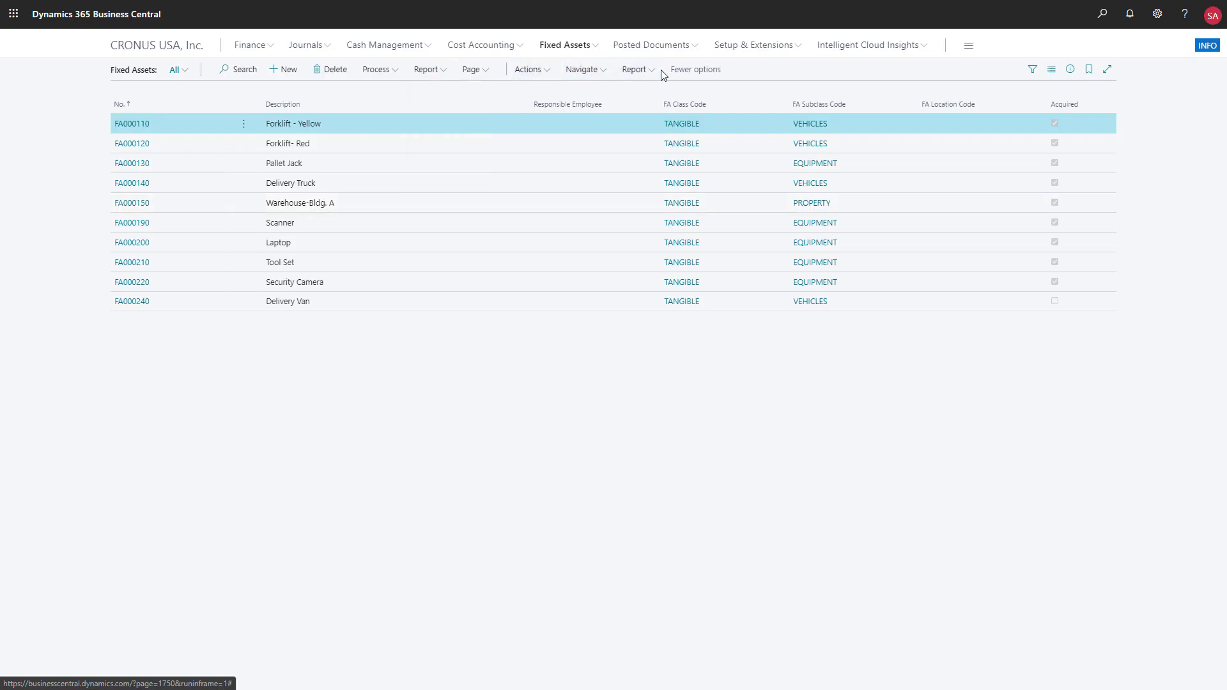
pyautogui.click(640, 71)
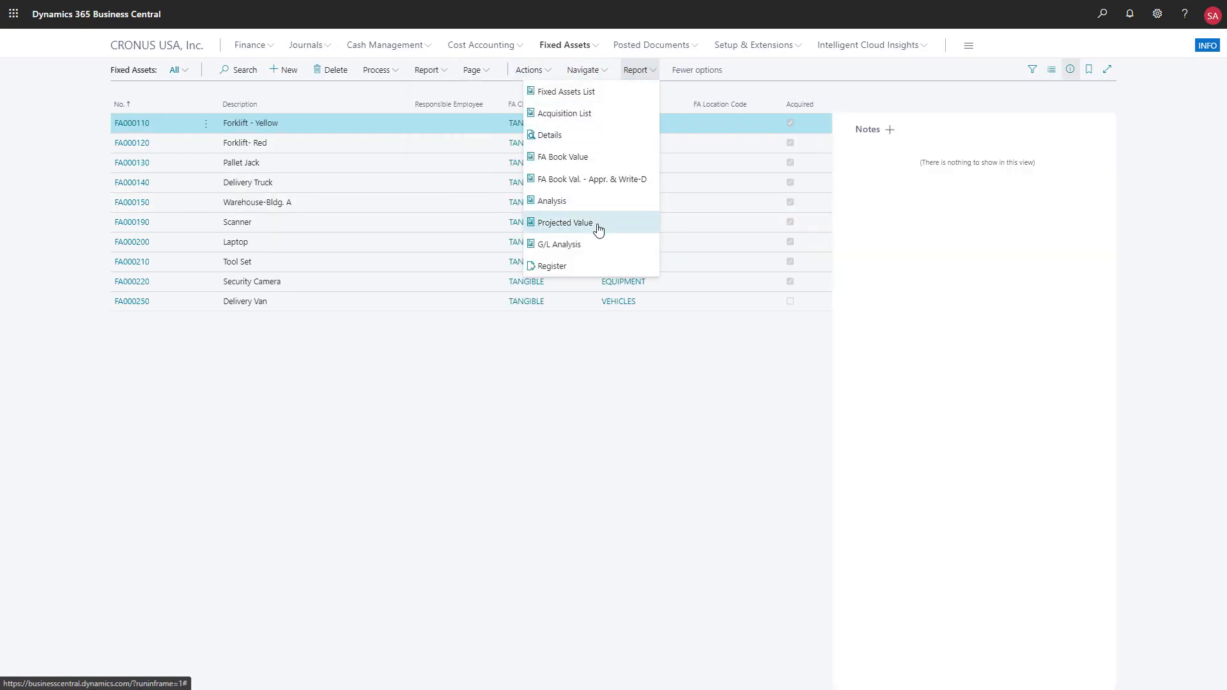
pyautogui.click(595, 223)
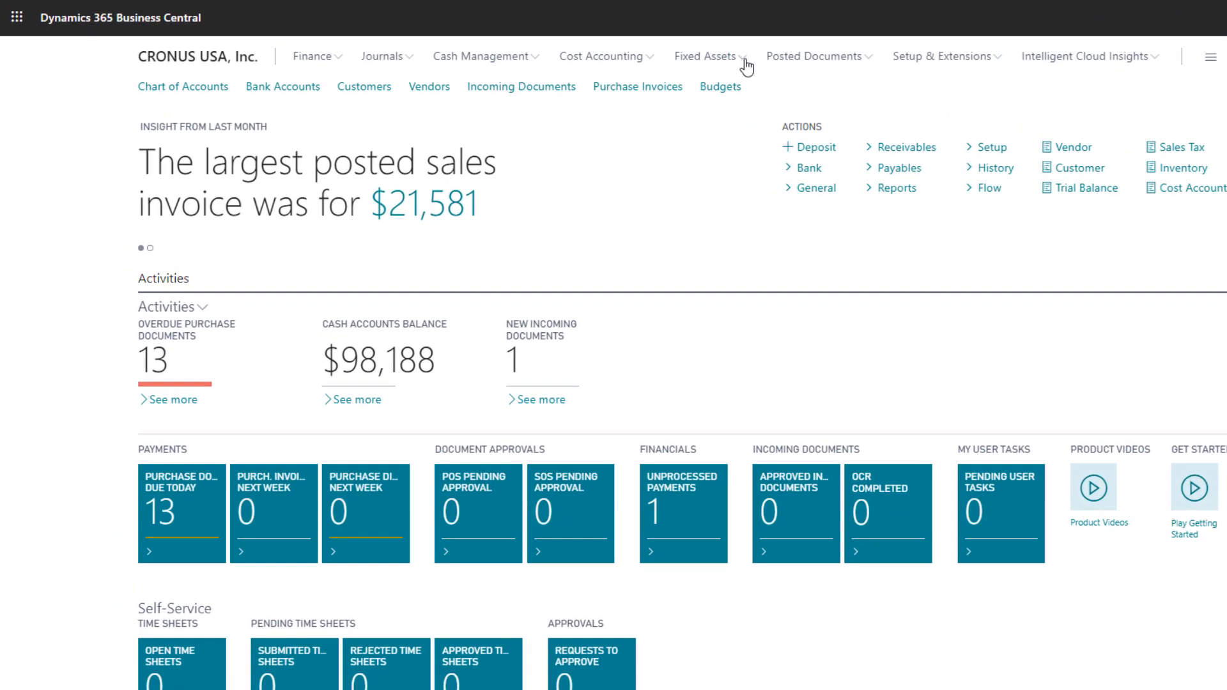
# - Show the fixed asset pages and journals available from the home page
pyautogui.click(745, 64)
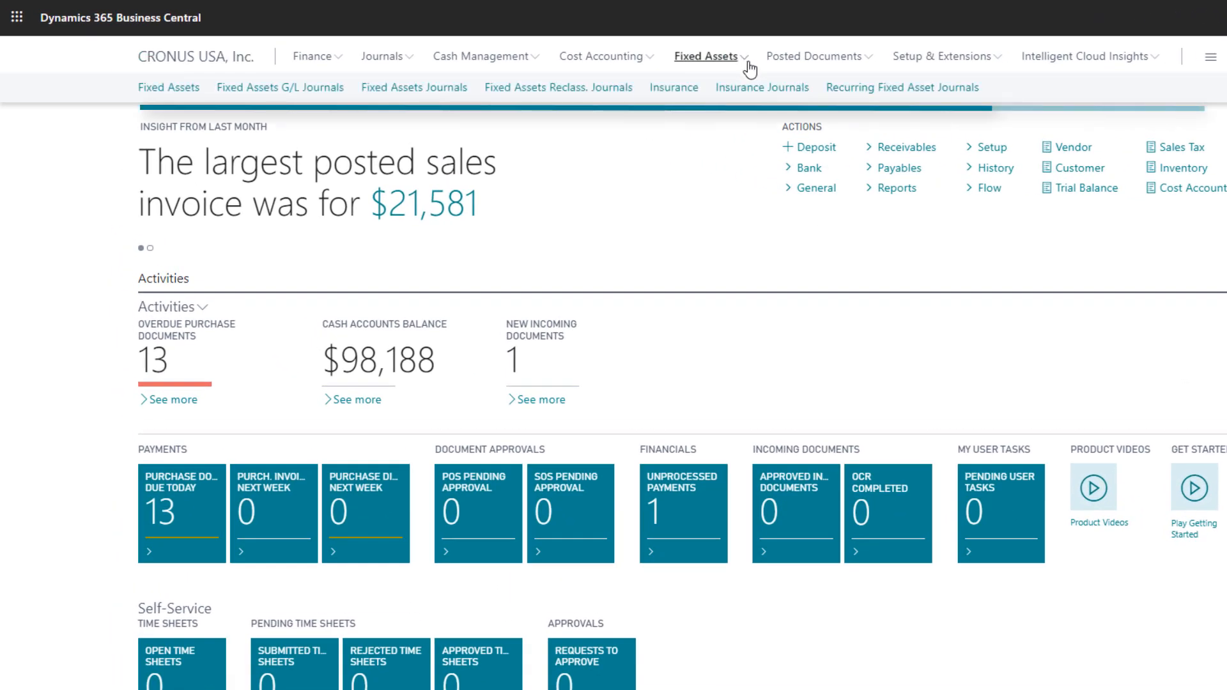